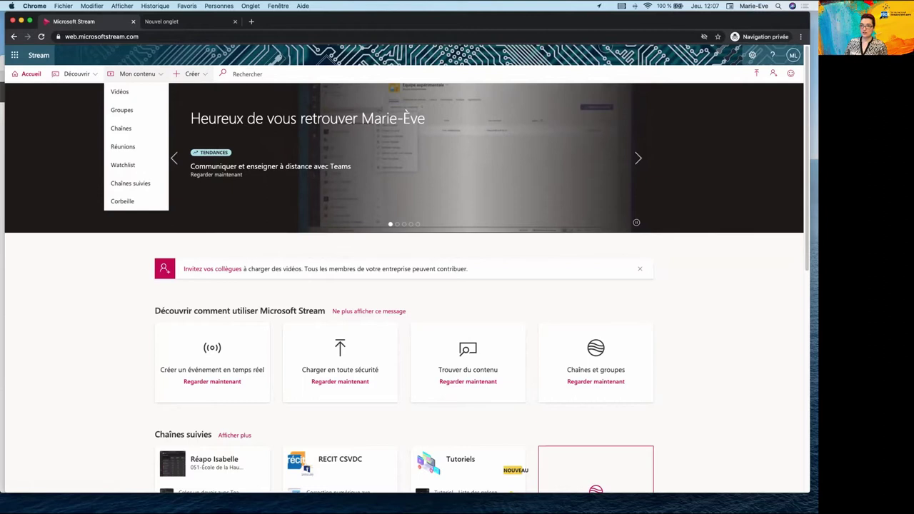
Open the page listing your own videos
click(192, 74)
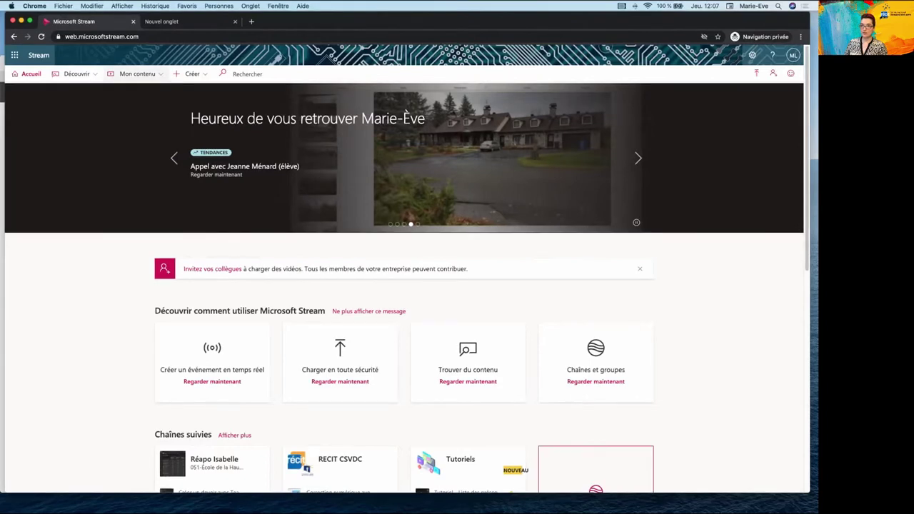
key(Return)
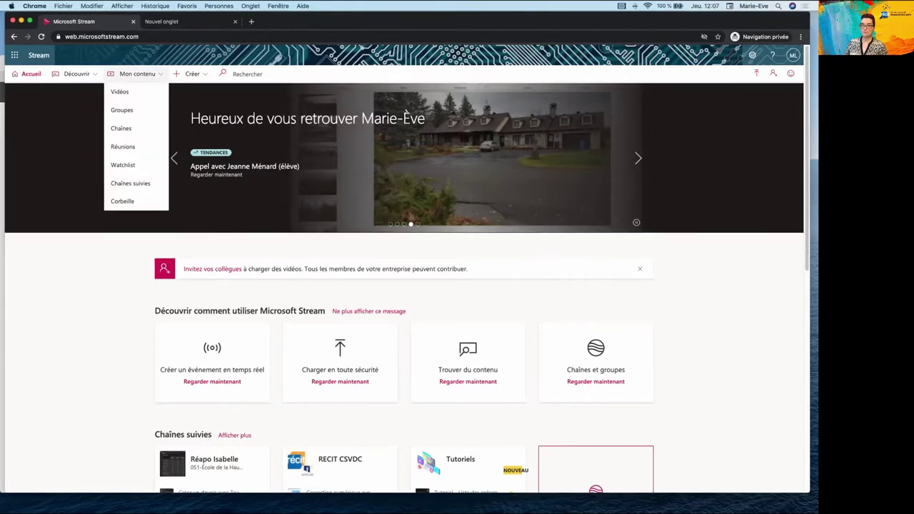
key(Down)
key(Down)
key(Down)
key(Down)
key(Down)
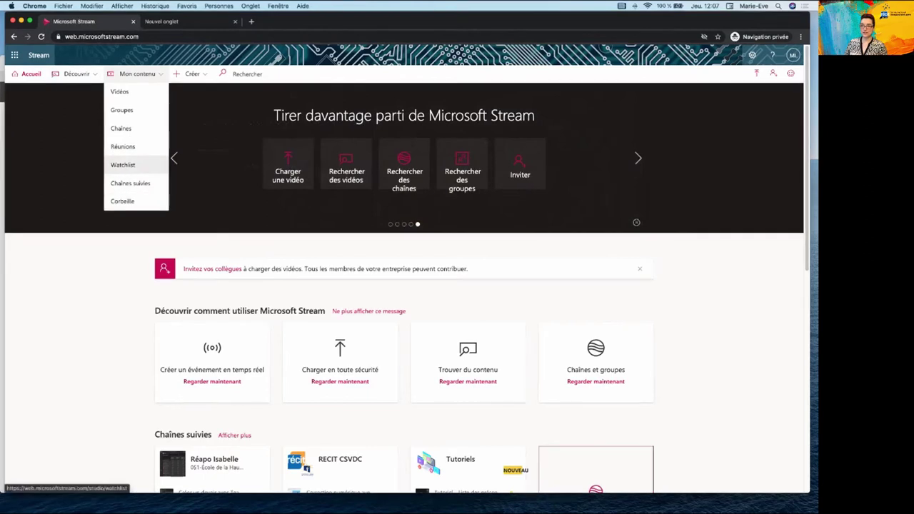
key(Up)
key(Up)
key(Up)
key(Up)
key(Down)
key(Up)
key(Return)
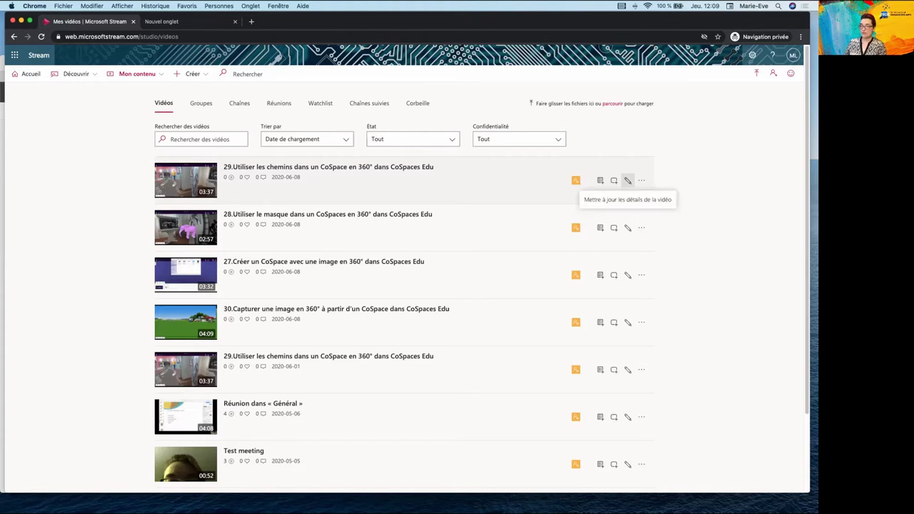
View the additional actions offered for the first video, "29.Utiliser les chemins dans un CoSpace en 360° dans CoSpaces Edu"
click(642, 180)
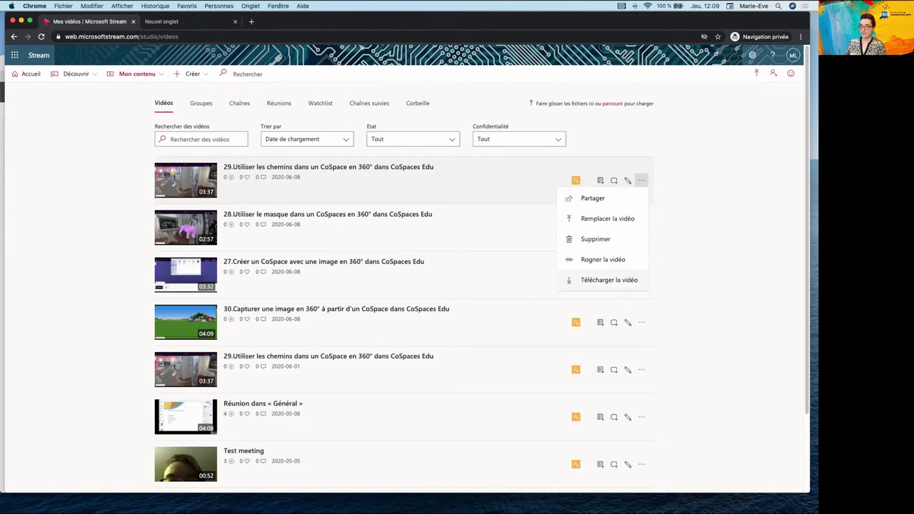
click(609, 280)
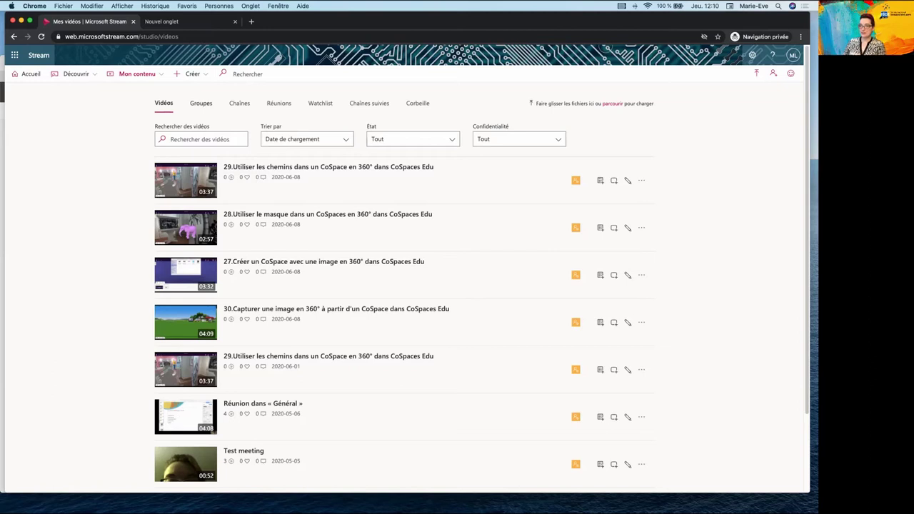
Open your groups page and look through all of the group cards
click(201, 102)
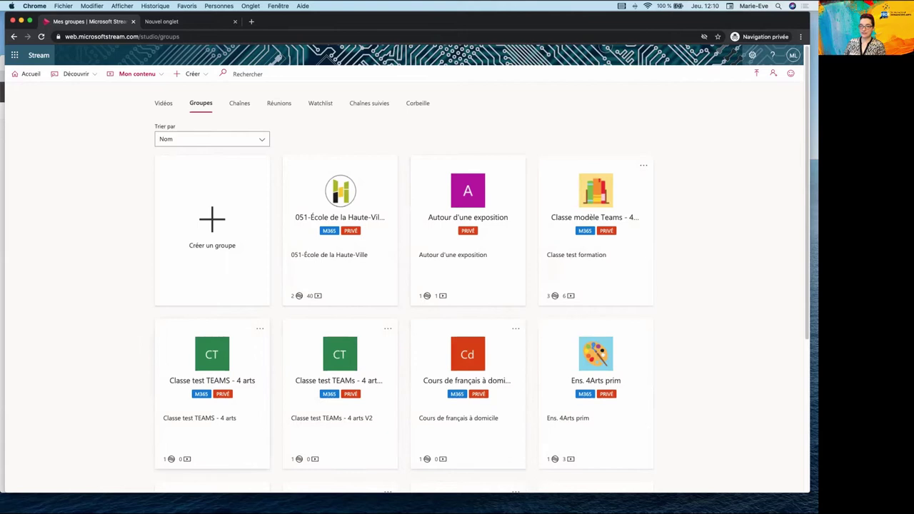
scroll(483, 286, down, 1)
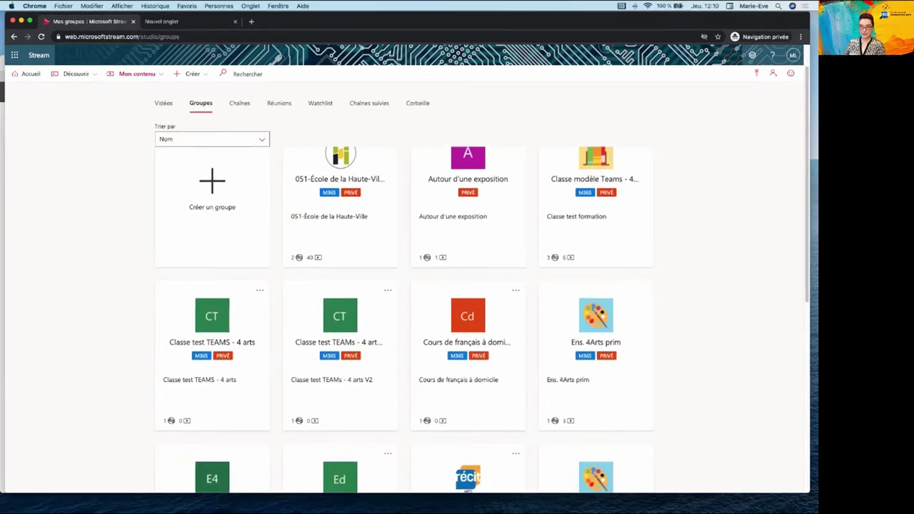
scroll(482, 286, up, 1)
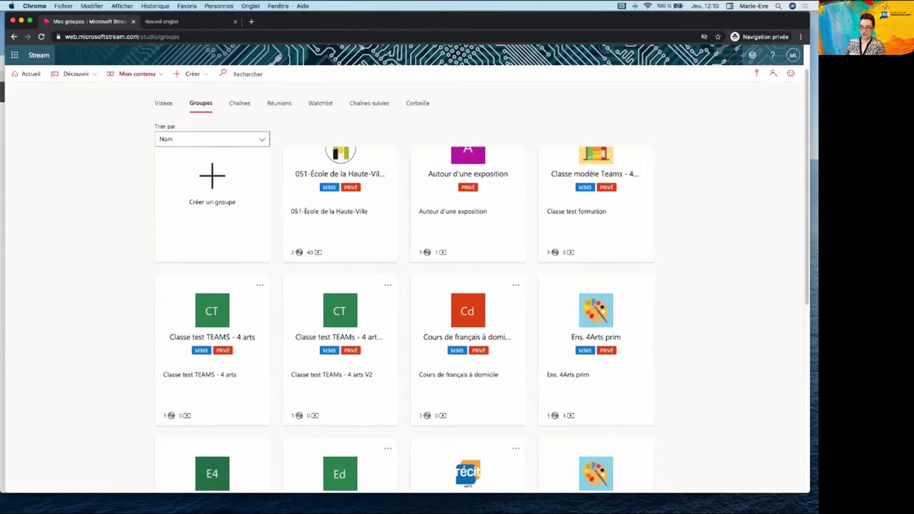
scroll(483, 286, down, 6)
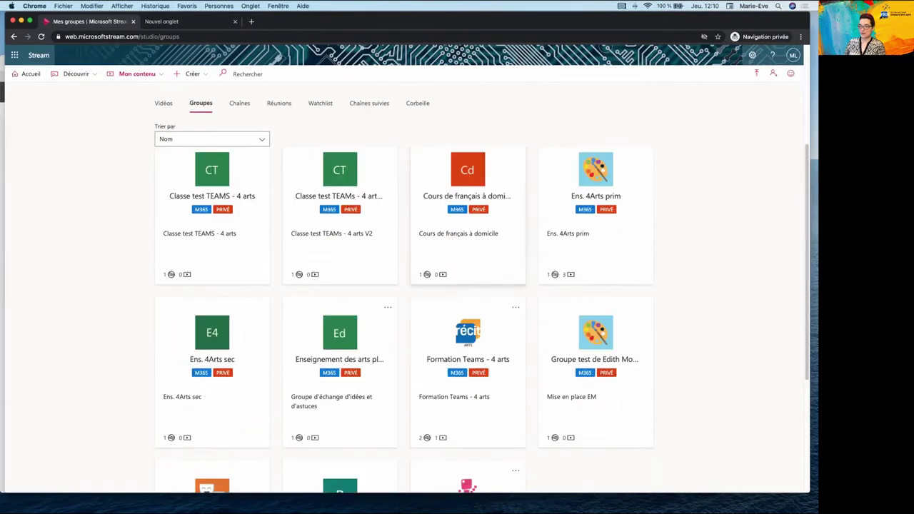
scroll(404, 300, down, 4)
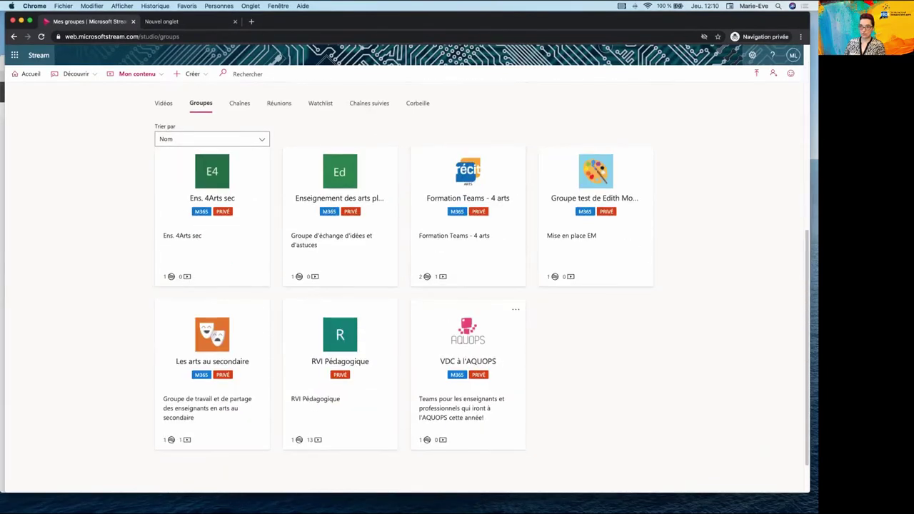
scroll(397, 300, up, 4)
scroll(397, 300, up, 1)
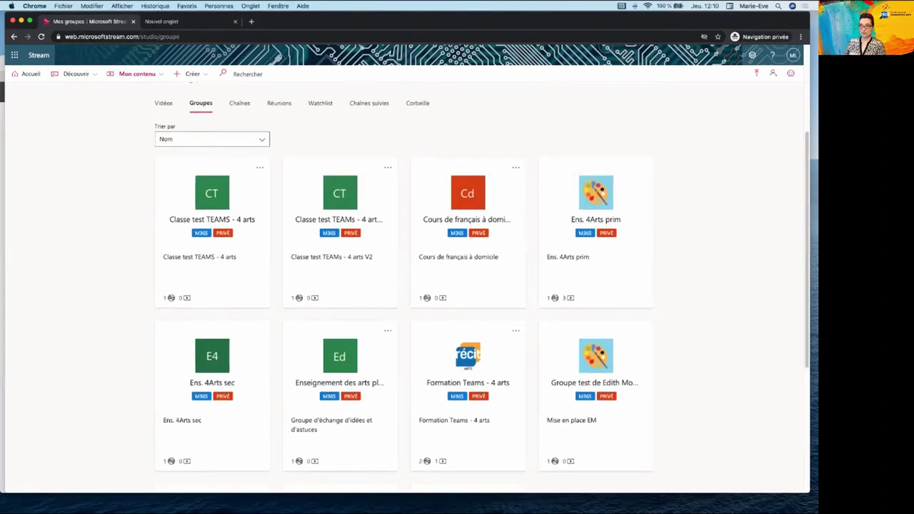
scroll(397, 300, up, 5)
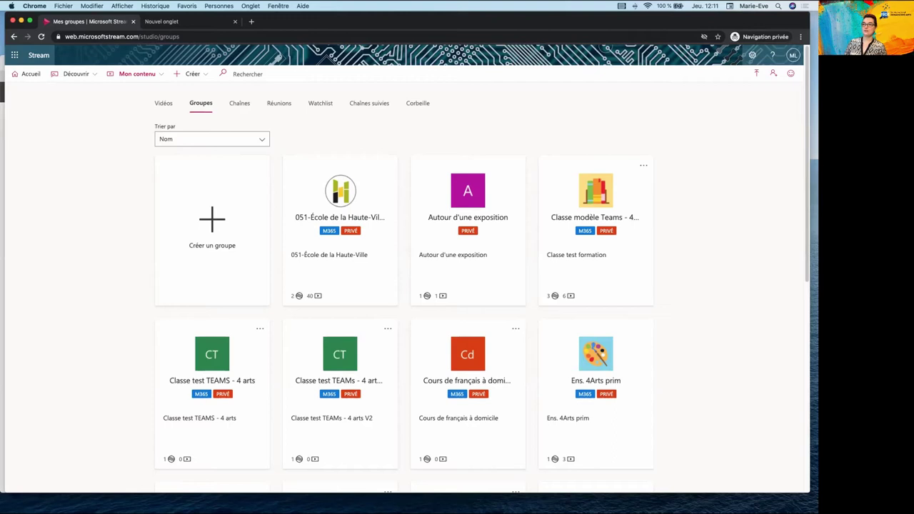
On your channels page, examine the new-channel form and its explanation of channel access, then cancel without creating a channel
click(239, 103)
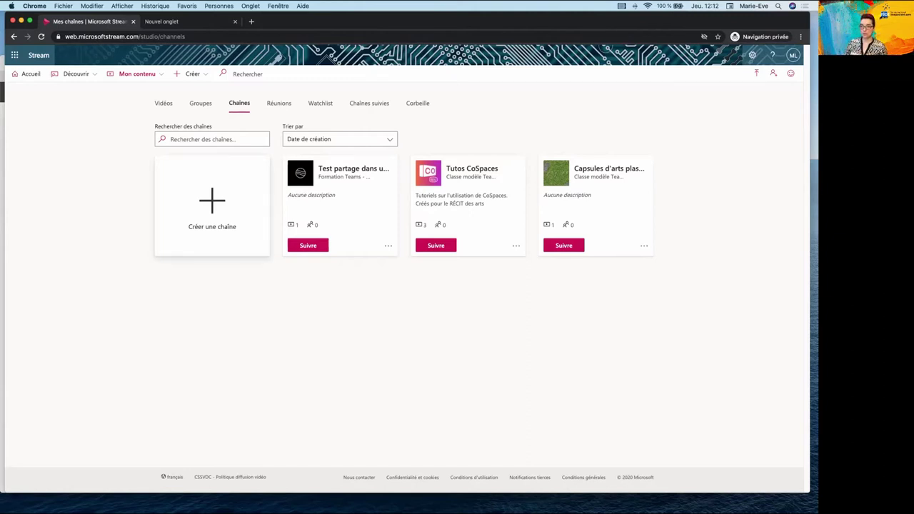
click(212, 207)
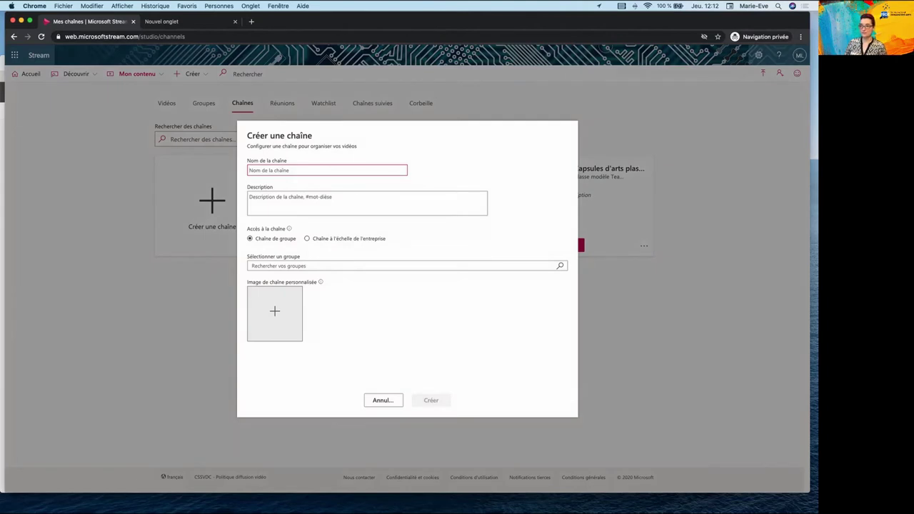
mouse_move(289, 228)
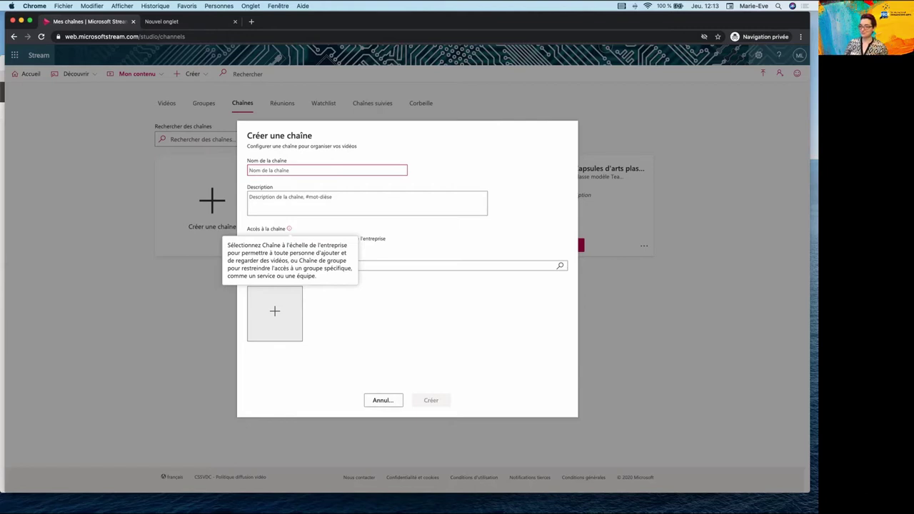
click(382, 400)
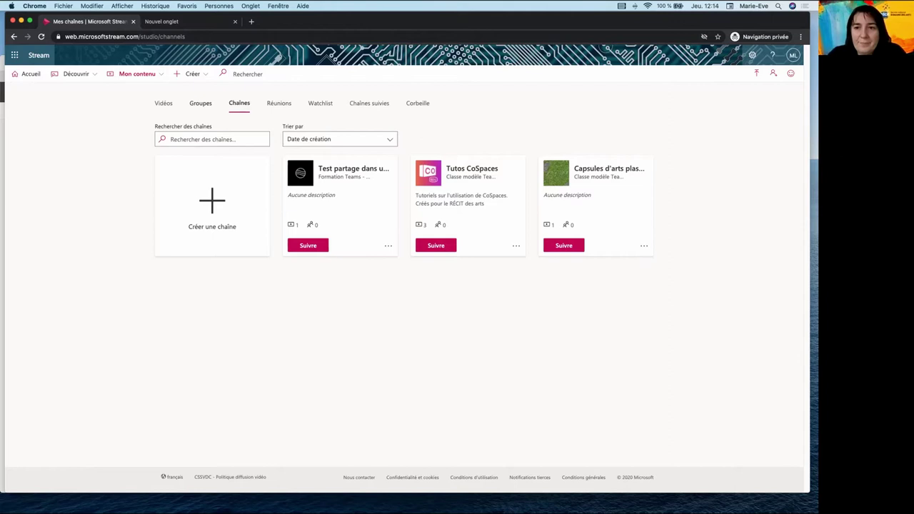
Show an overview of all open windows to find the Microsoft Teams window
key(ctrl+Up)
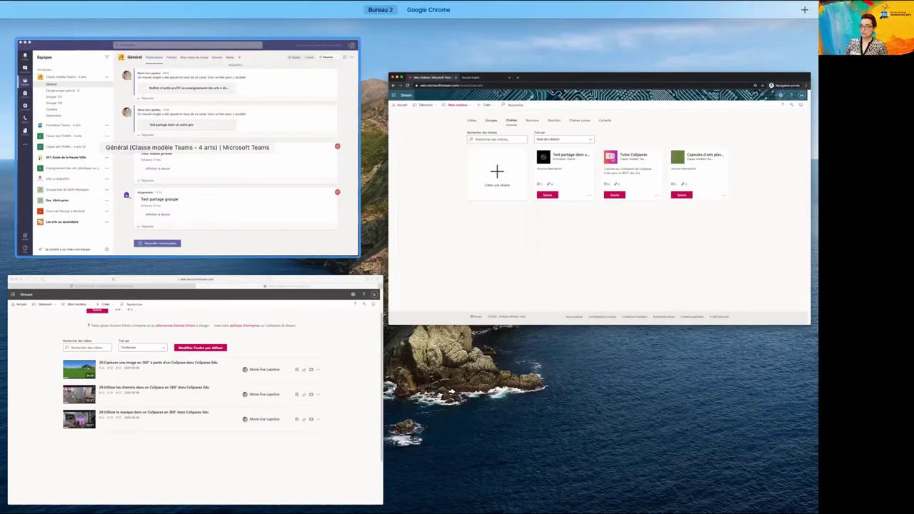
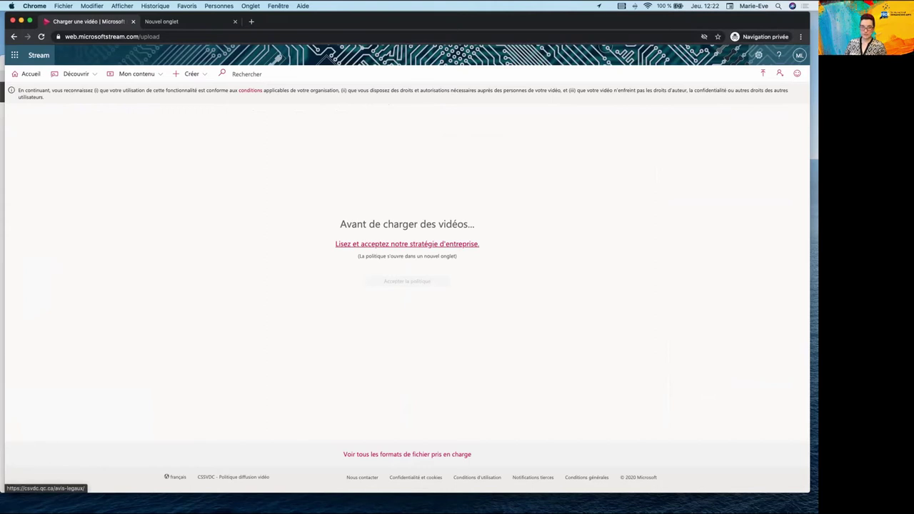
Read the organisation's policy on using Stream and accept it on the video upload page
click(407, 243)
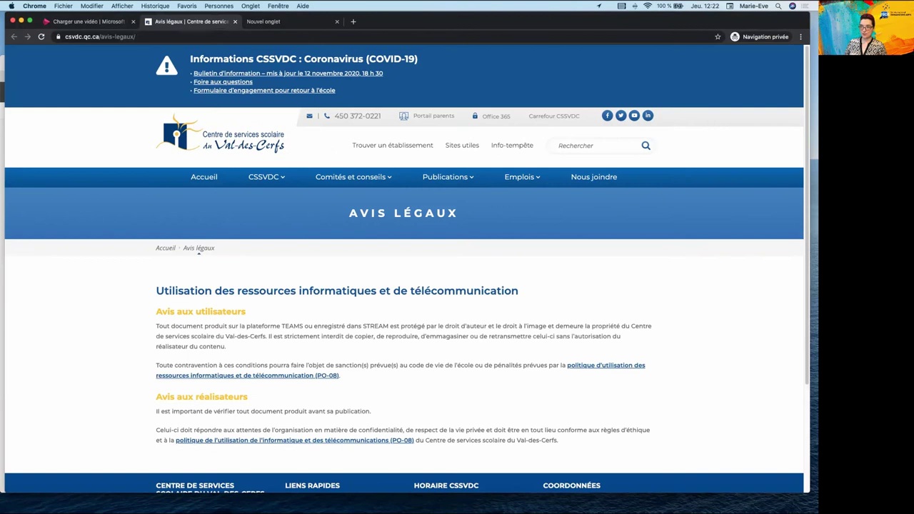
scroll(404, 269, down, 3)
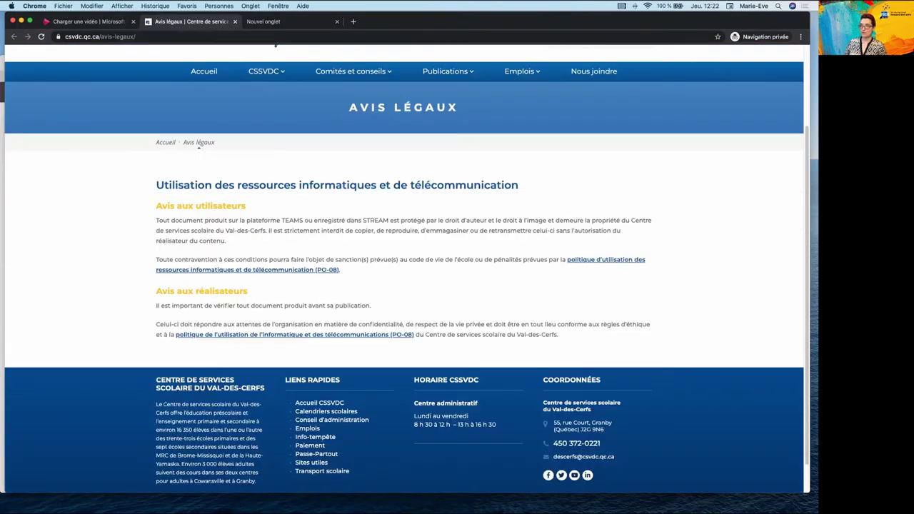
scroll(405, 269, up, 3)
scroll(404, 269, down, 5)
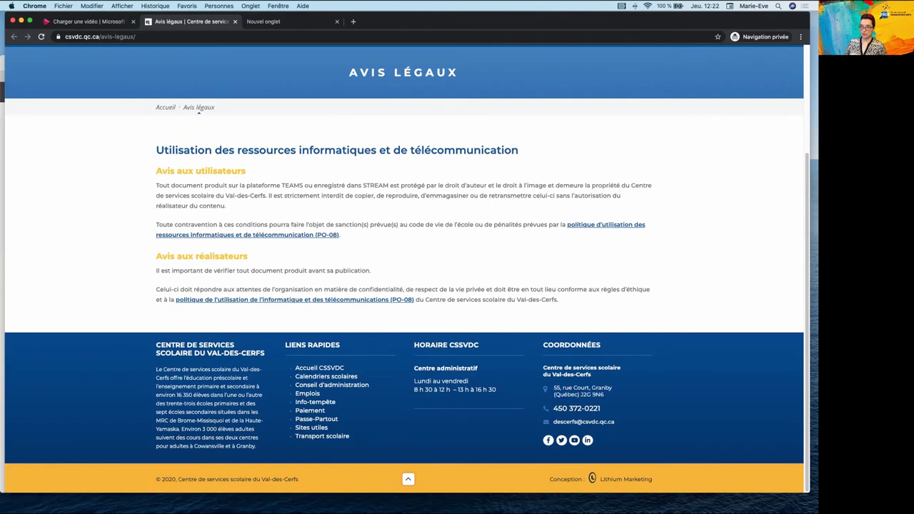
scroll(199, 112, up, 10)
click(86, 21)
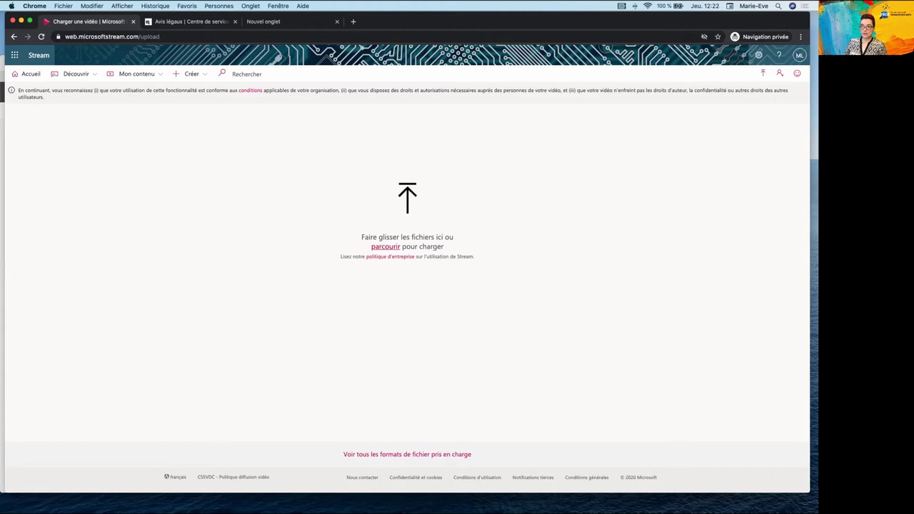
Upload the video IMG_2890.mov from the Logos folder
click(386, 246)
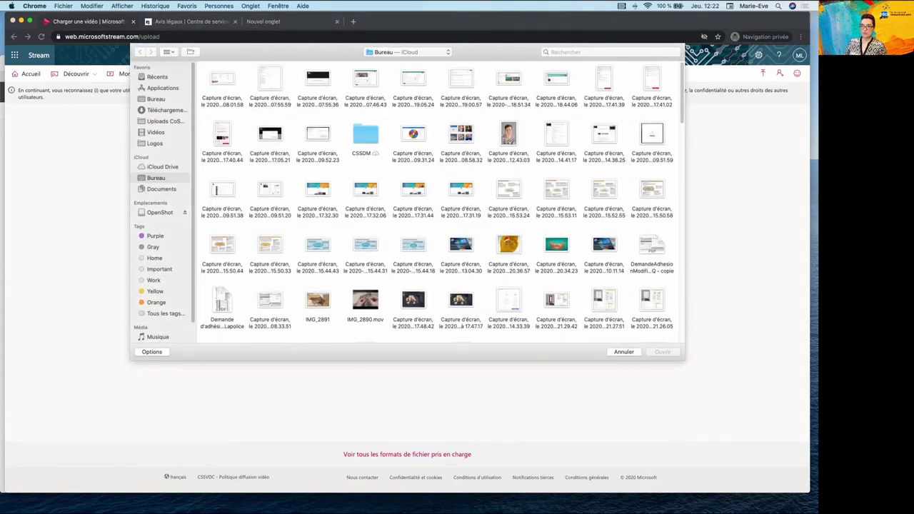
click(154, 143)
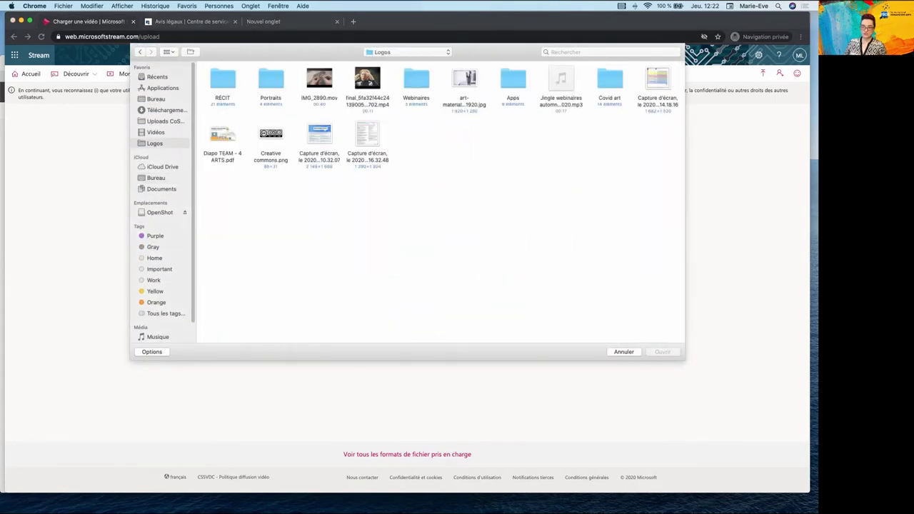
click(319, 78)
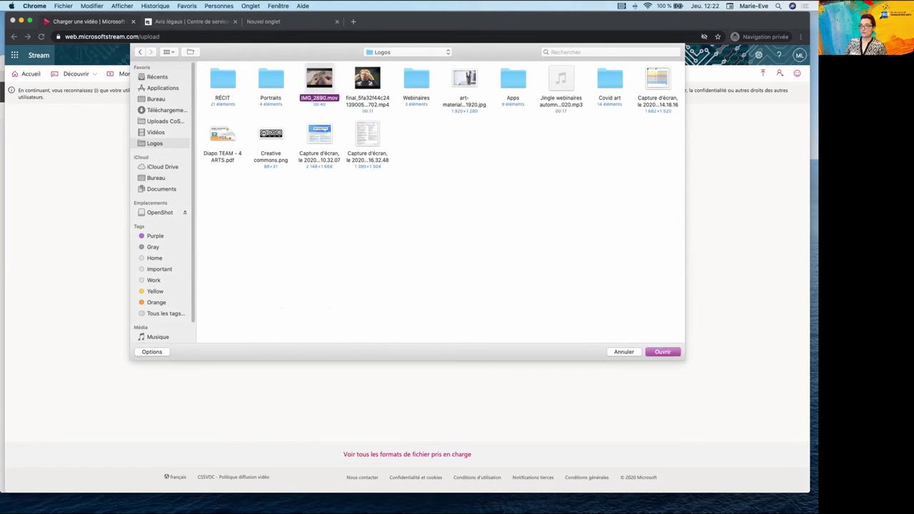
key(Return)
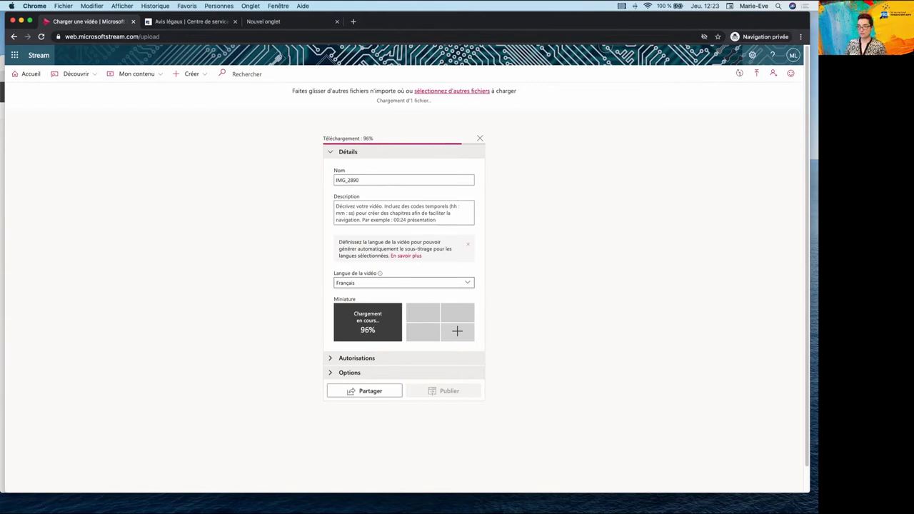
Upload final_5fa32f44c24139005dbc39ee_7702.mp4 from the Logos folder as an additional video
click(452, 90)
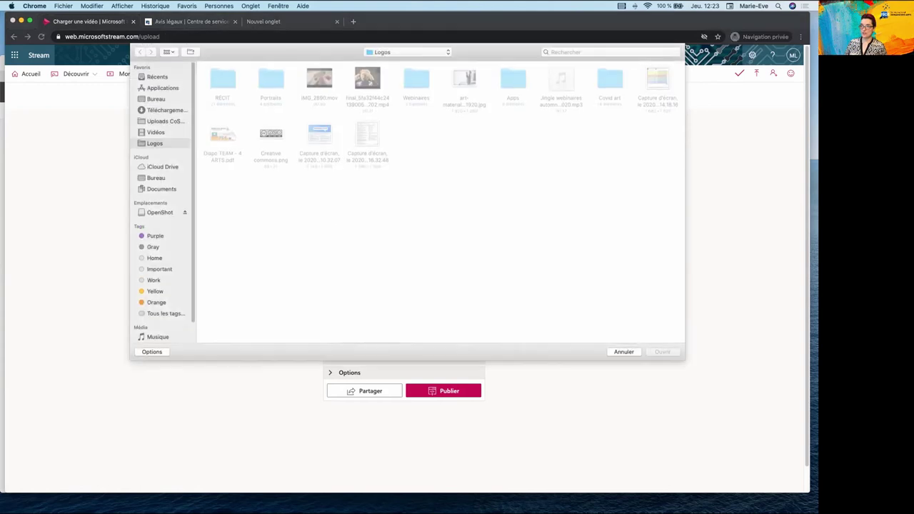
click(367, 78)
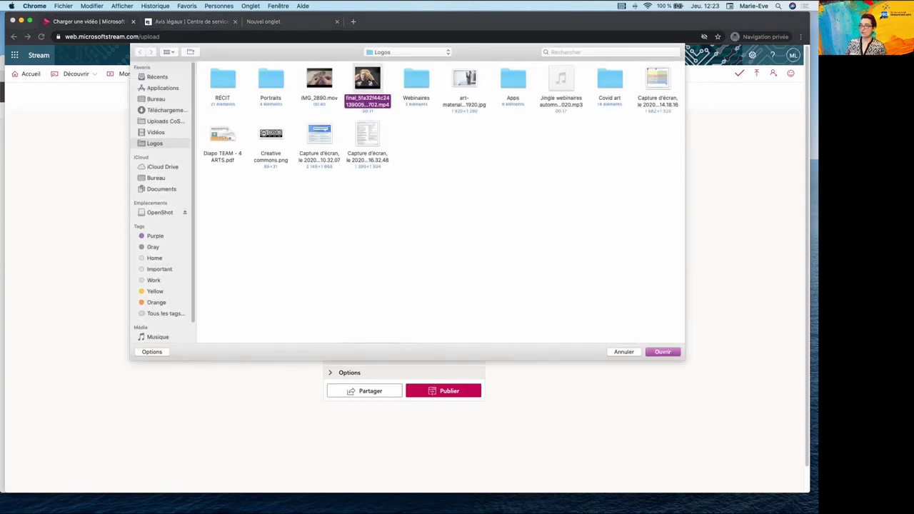
key(Return)
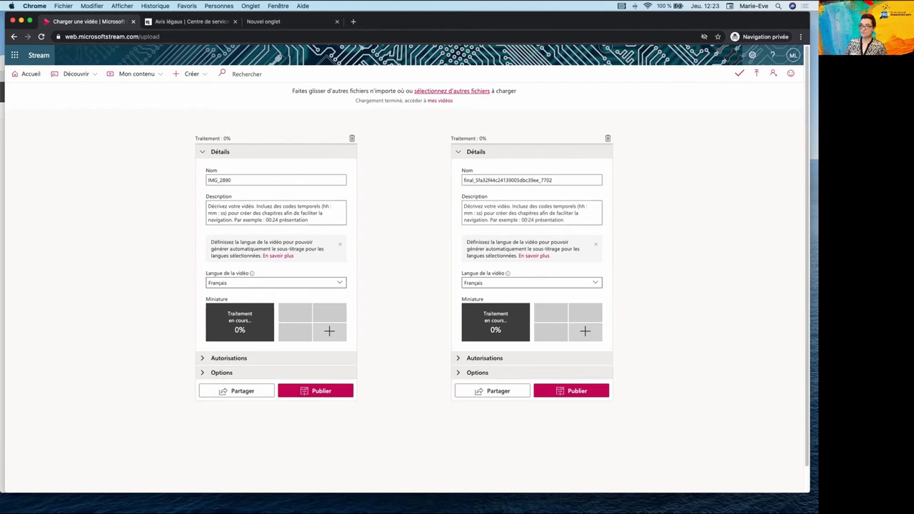
Rename the uploaded IMG_2890 video as "Exemple 1"
click(225, 180)
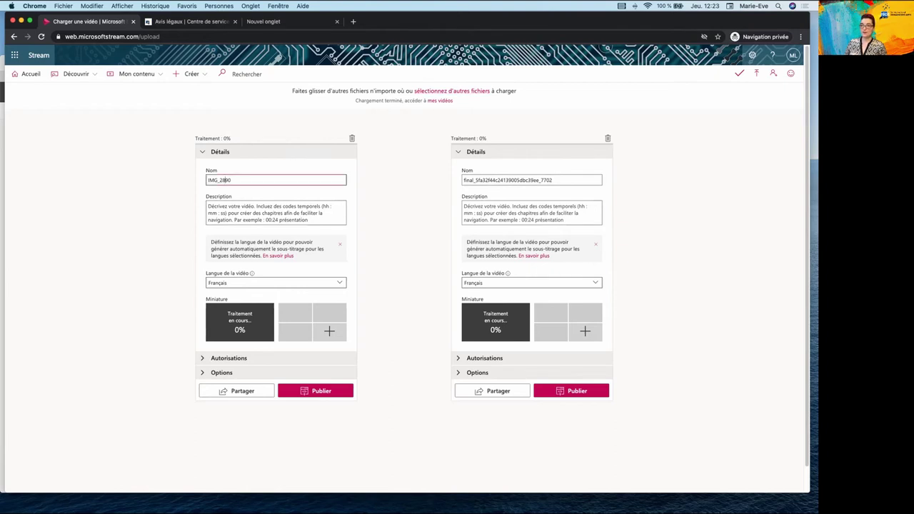
double_click(222, 180)
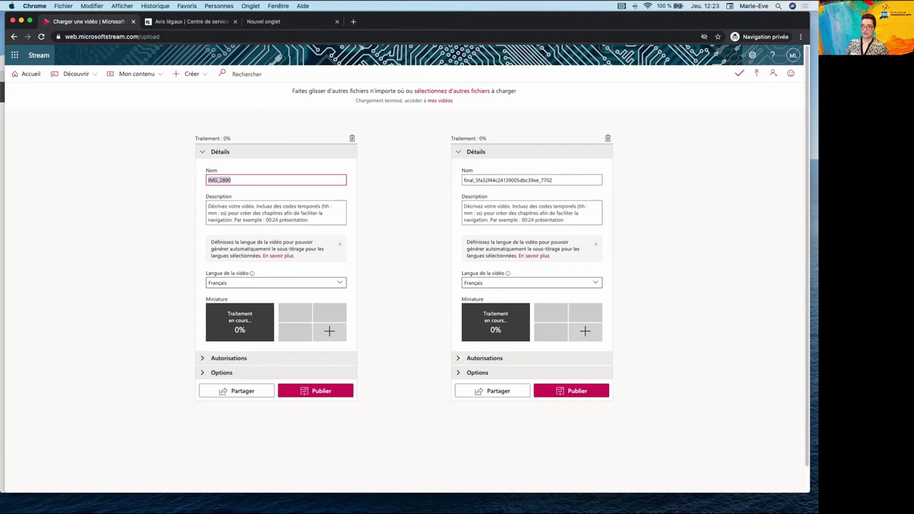
text(Ex)
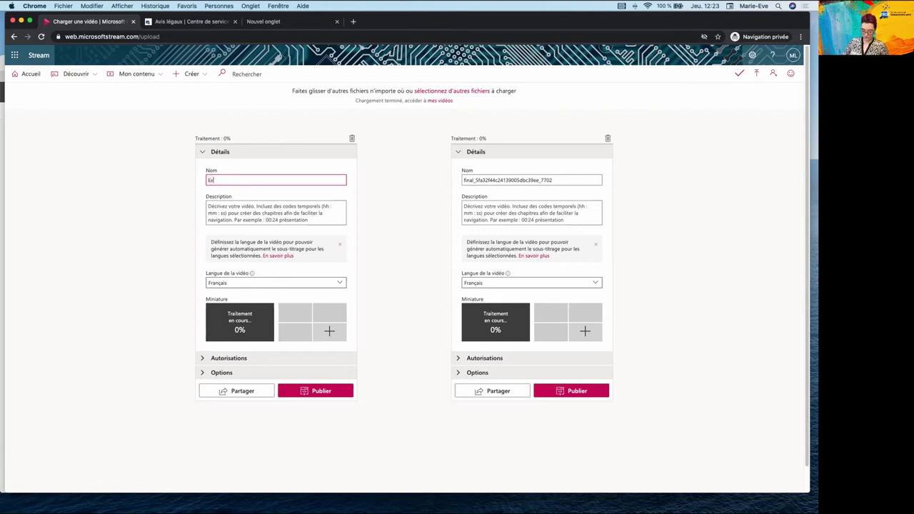
text(emple 1)
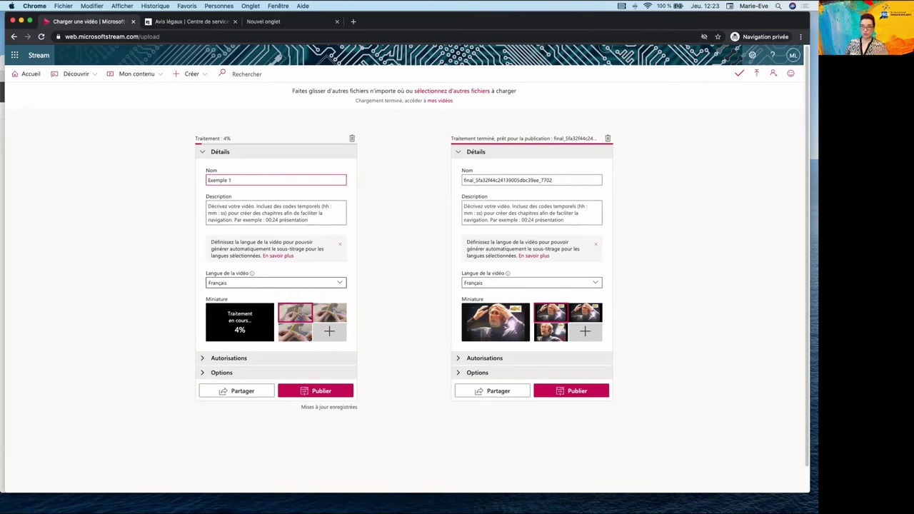
mouse_move(252, 273)
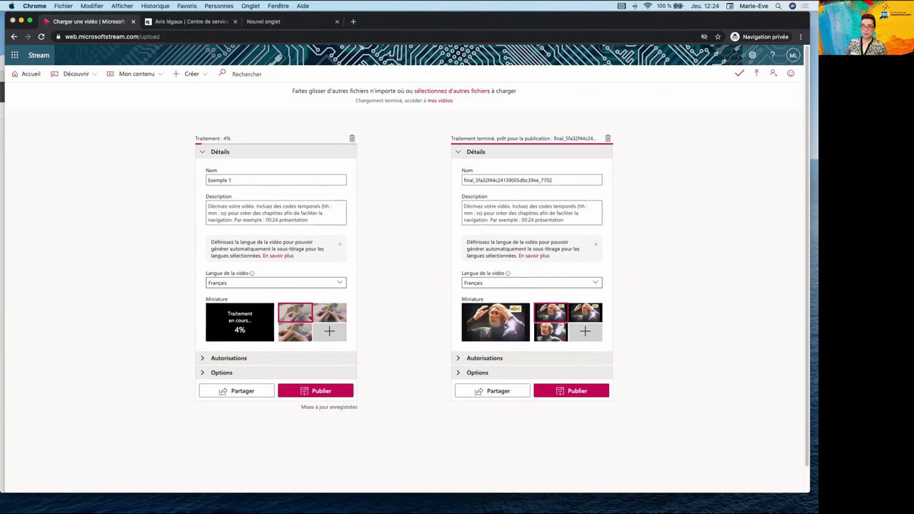
click(452, 90)
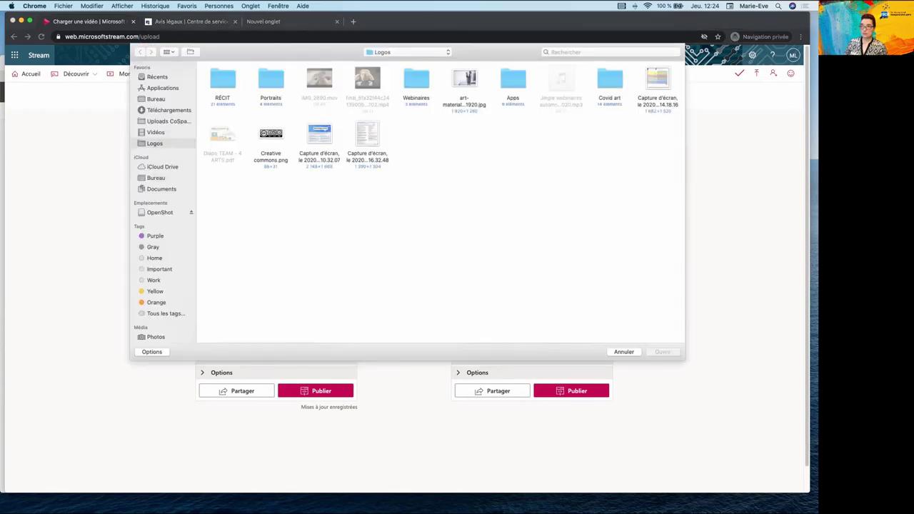
key(Escape)
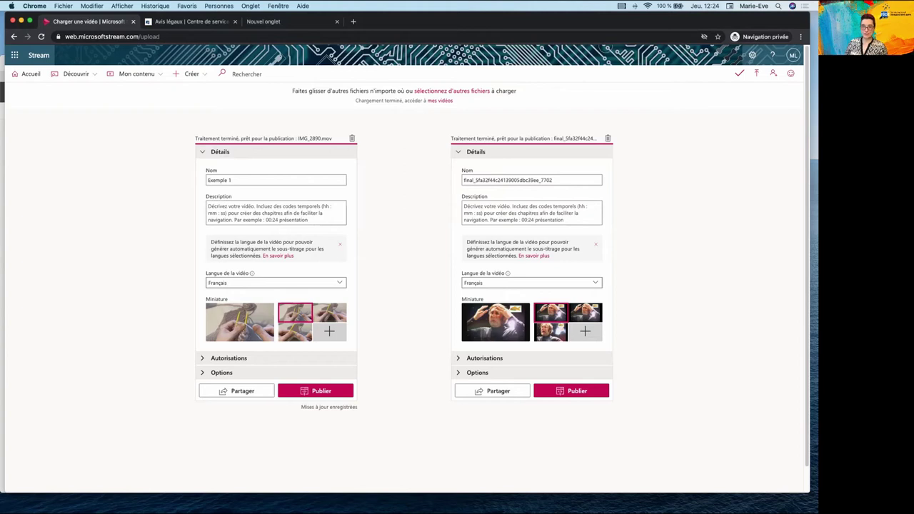
Open the permissions of the Exemple 1 upload and remove company-wide viewing access, confirming the removal
click(228, 358)
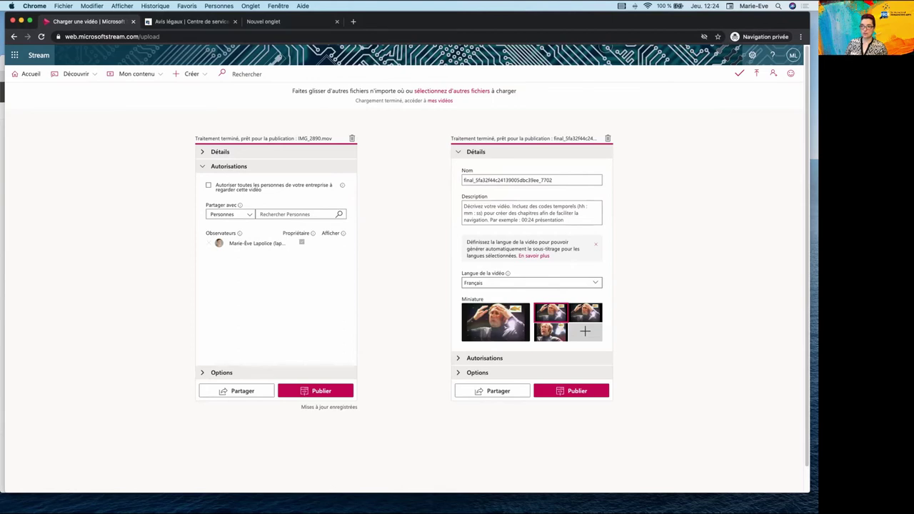
mouse_move(313, 234)
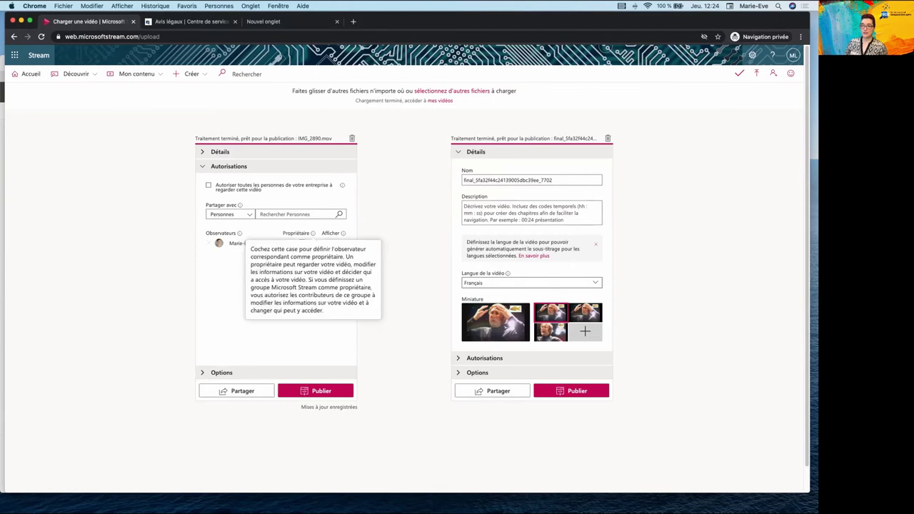
click(208, 185)
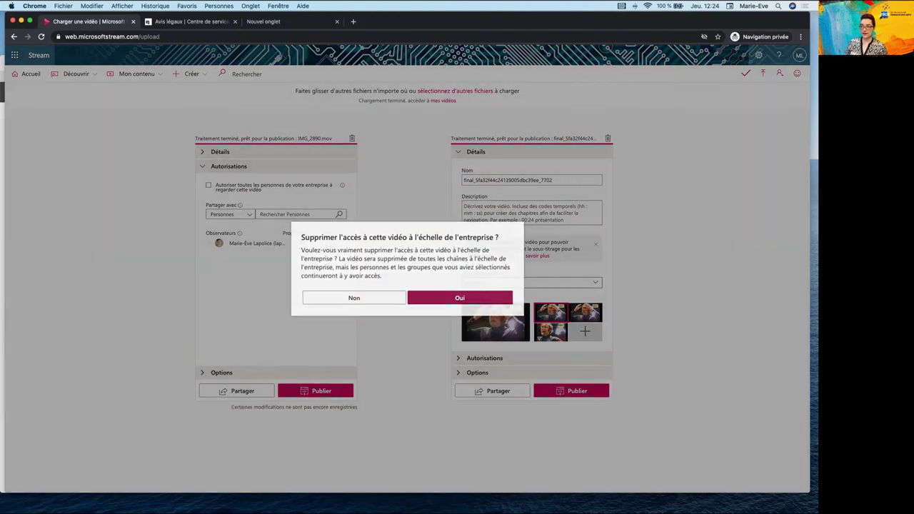
click(460, 297)
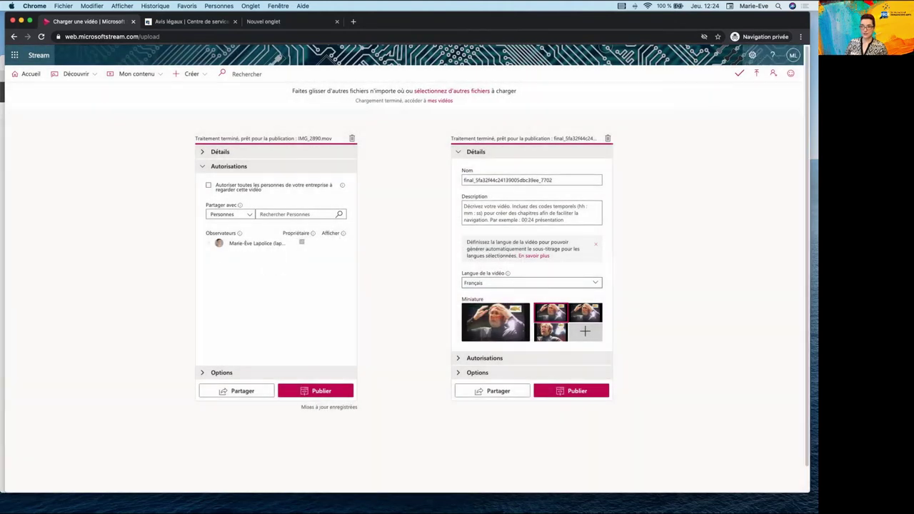
Search for a colleague by first name among the people Exemple 1 can be shared with, and clear the search
mouse_move(239, 233)
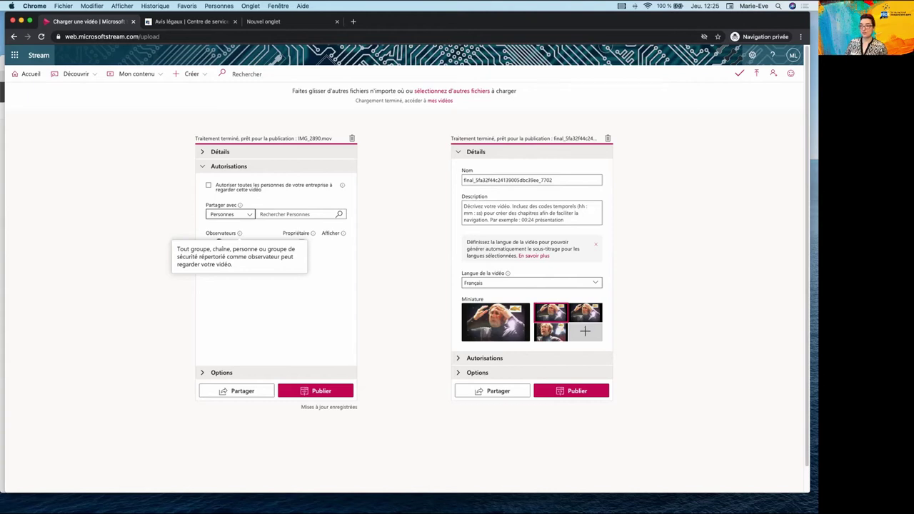
key(space)
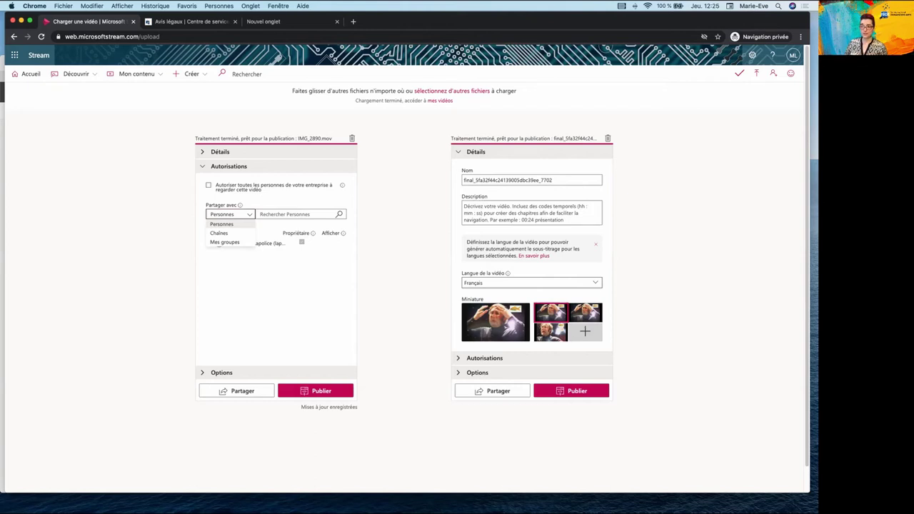
key(Return)
click(293, 214)
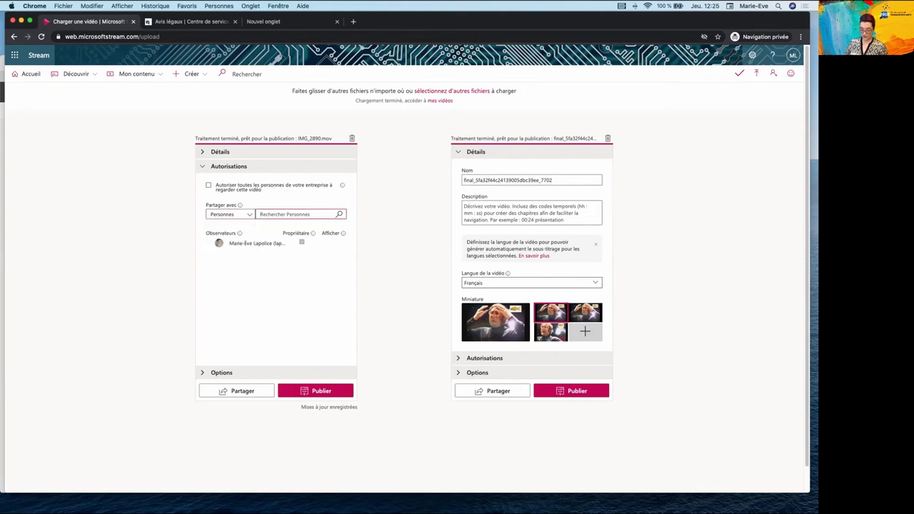
text(isabelle)
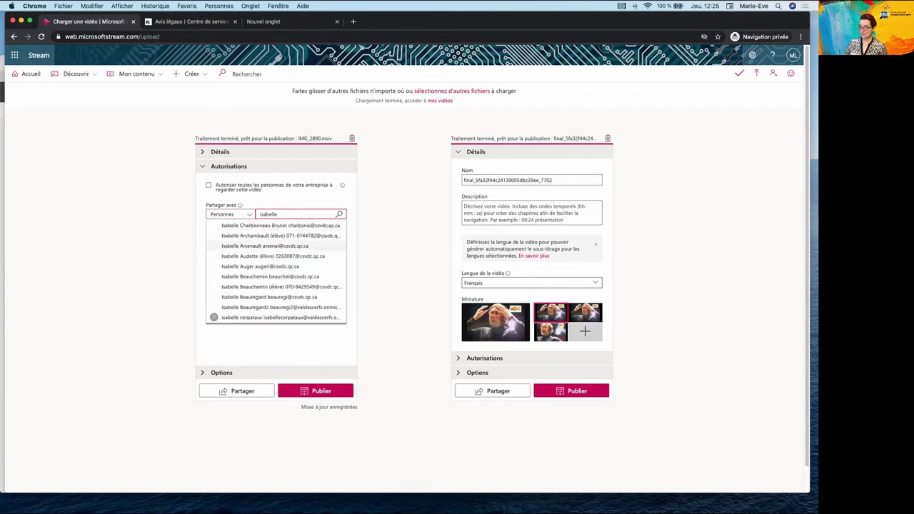
scroll(407, 271, down, 1)
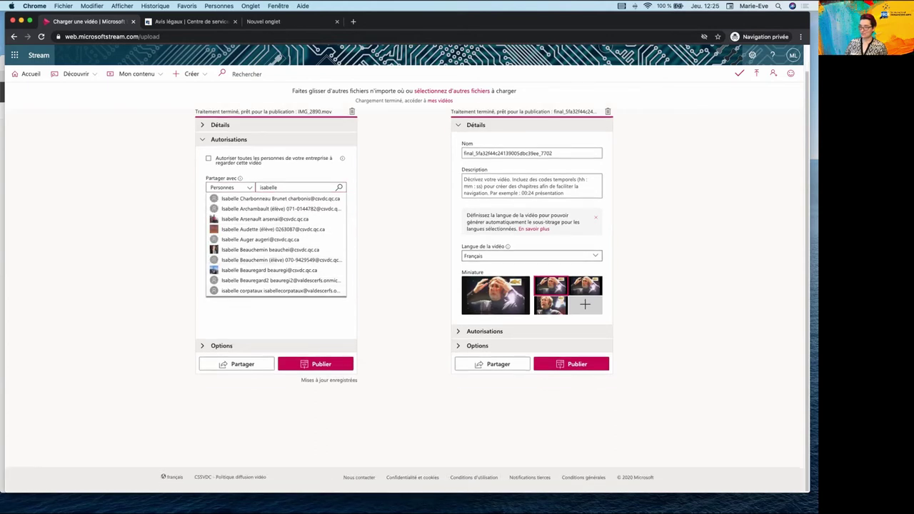
double_click(269, 187)
key(BackSpace)
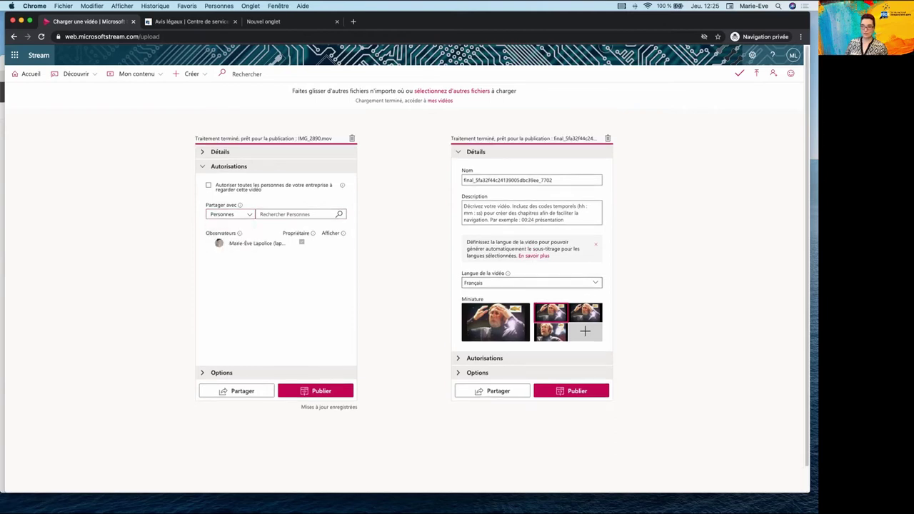
Share Exemple 1 with the group Classe modèle Teams - 4 arts, found by searching my groups for "classe"
key(Down)
key(Return)
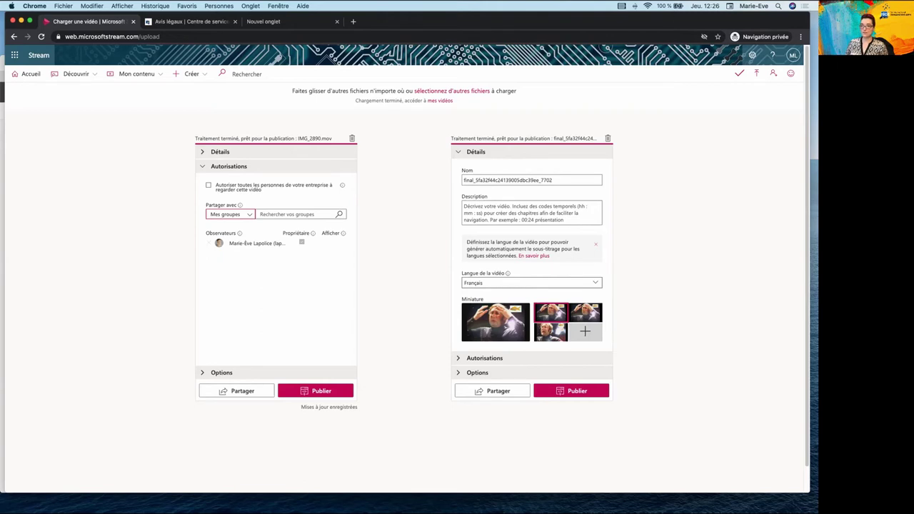
mouse_move(240, 234)
click(229, 214)
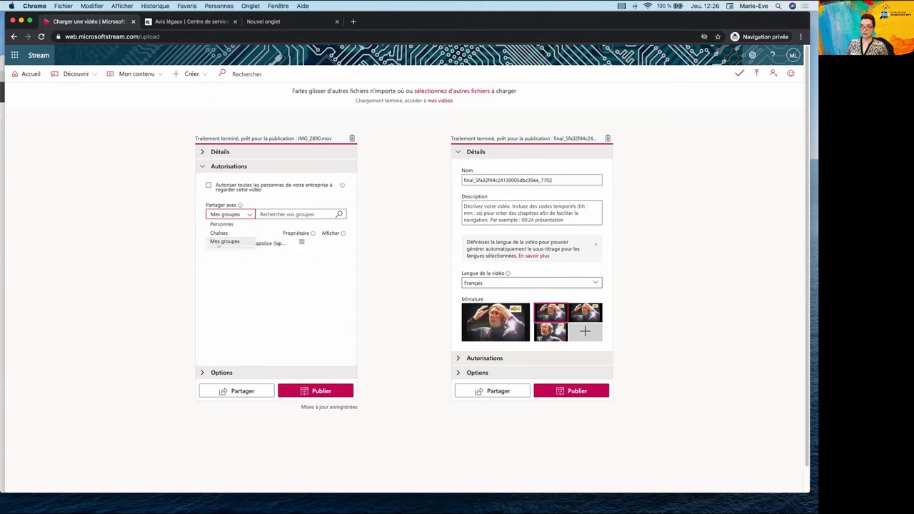
click(224, 241)
text(classe)
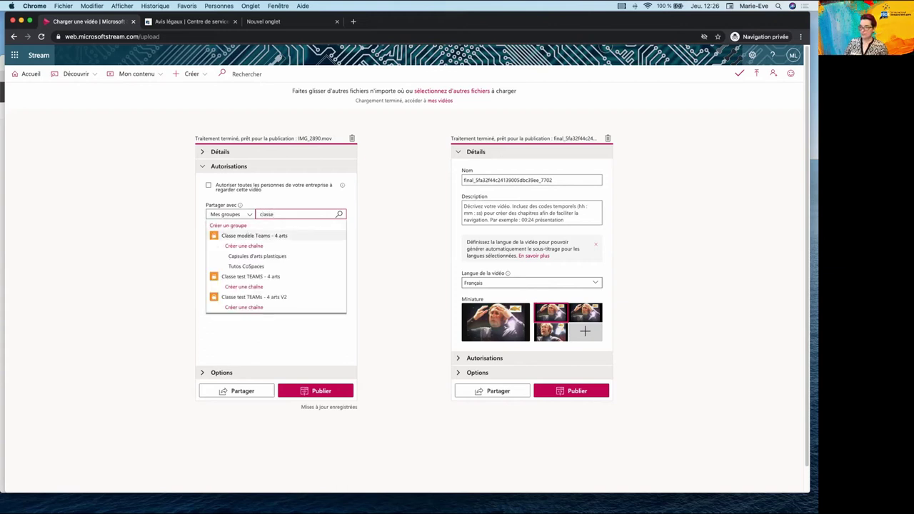
click(254, 236)
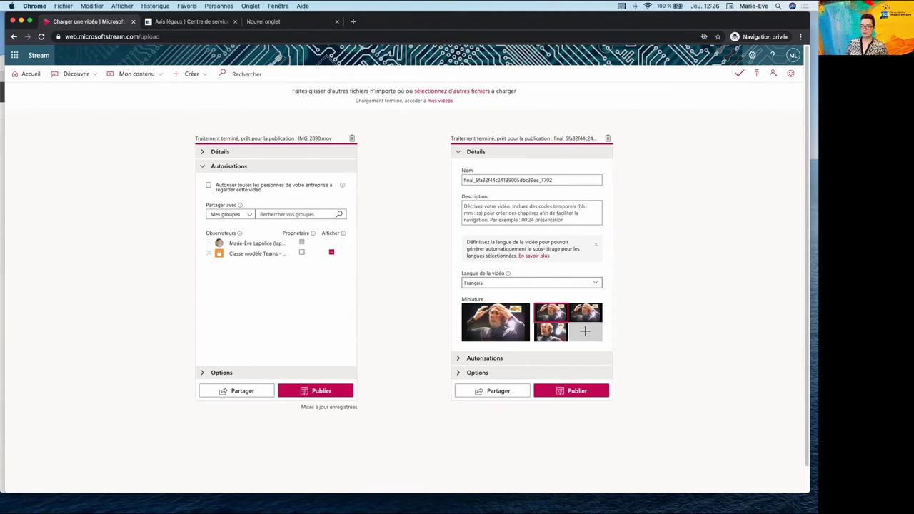
Turn off comments in the options of Exemple 1 and read the transcription and subtitle explanations
mouse_move(313, 233)
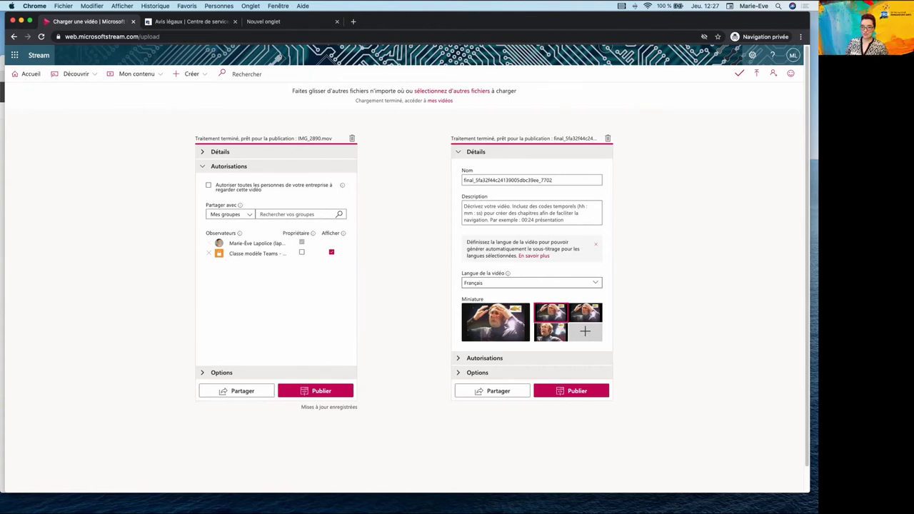
click(221, 372)
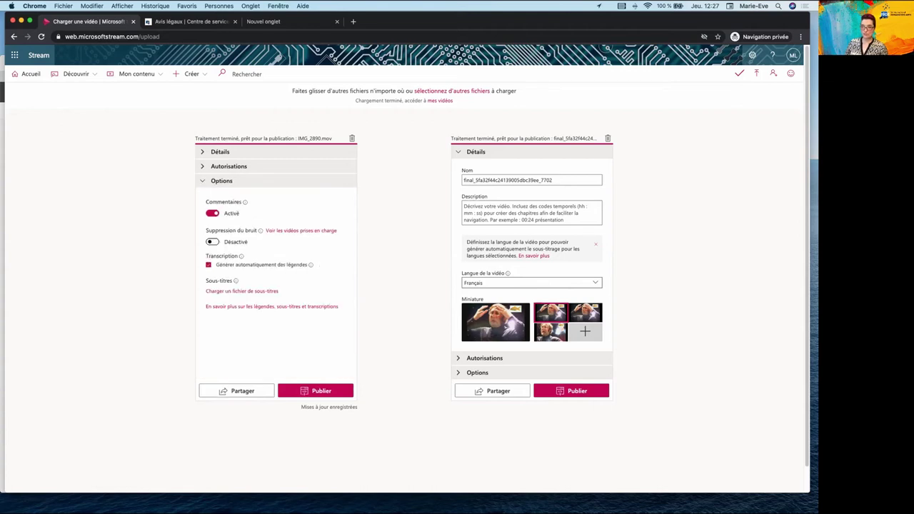
mouse_move(245, 202)
click(212, 213)
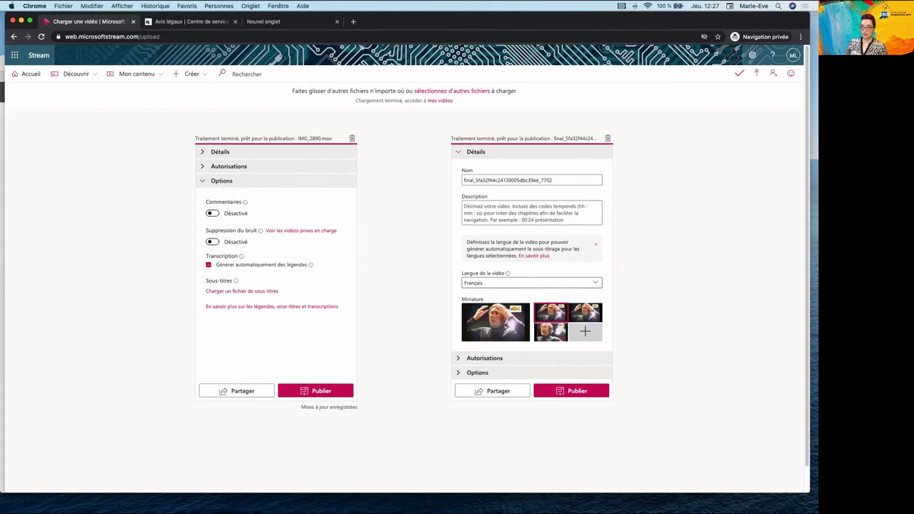
mouse_move(241, 256)
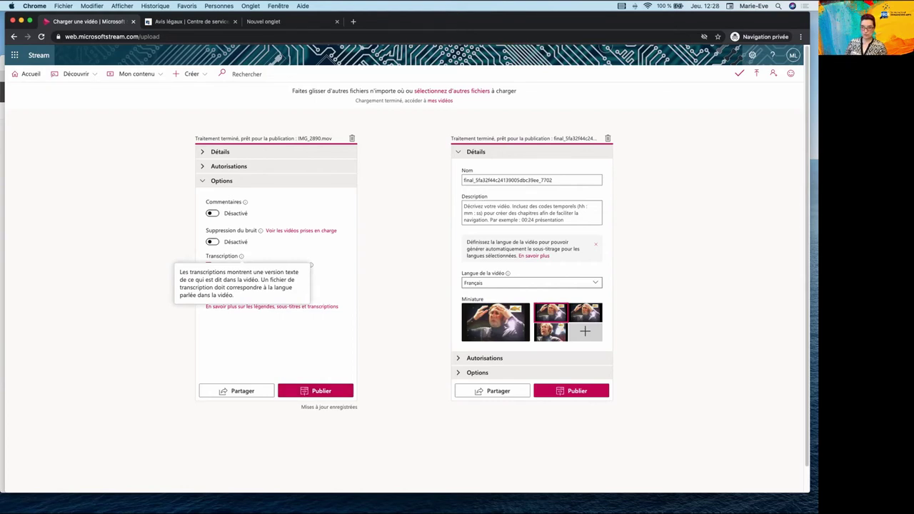
mouse_move(236, 281)
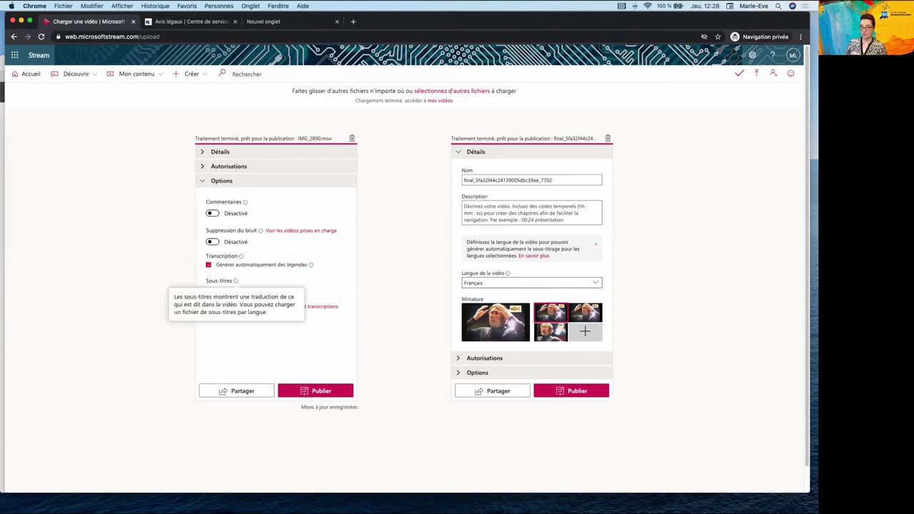
Publish both uploaded videos, Exemple 1 and final_5fa32f44c24139005dbc39ee_7702
click(315, 391)
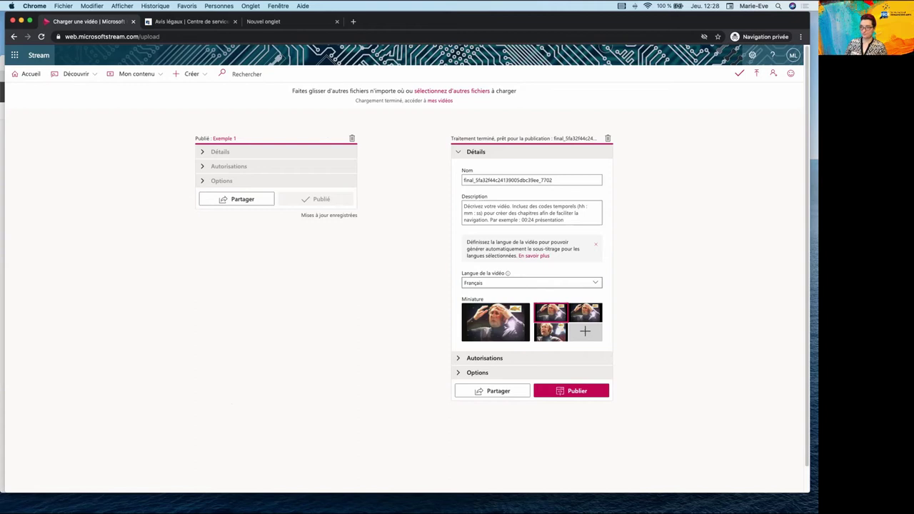
click(484, 358)
click(572, 390)
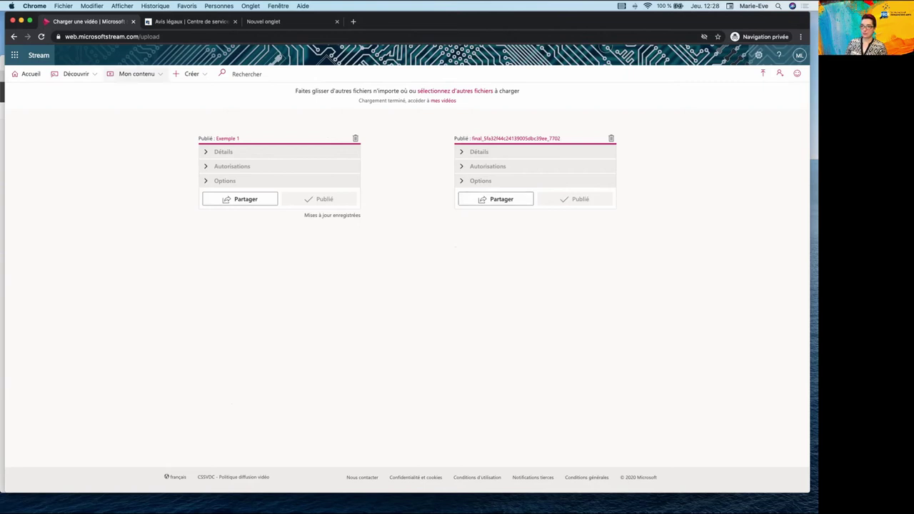
Open the details of Exemple 1 from my videos, review its settings and leave without applying changes
click(134, 73)
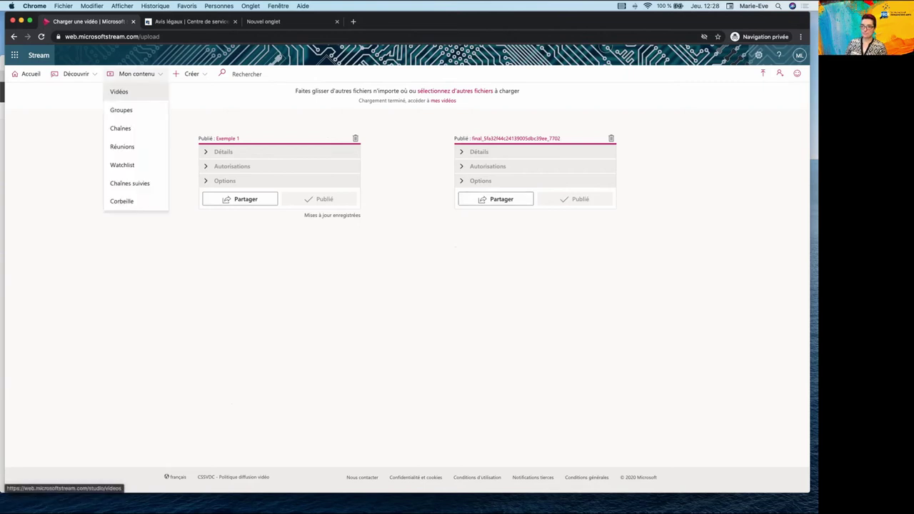
click(118, 90)
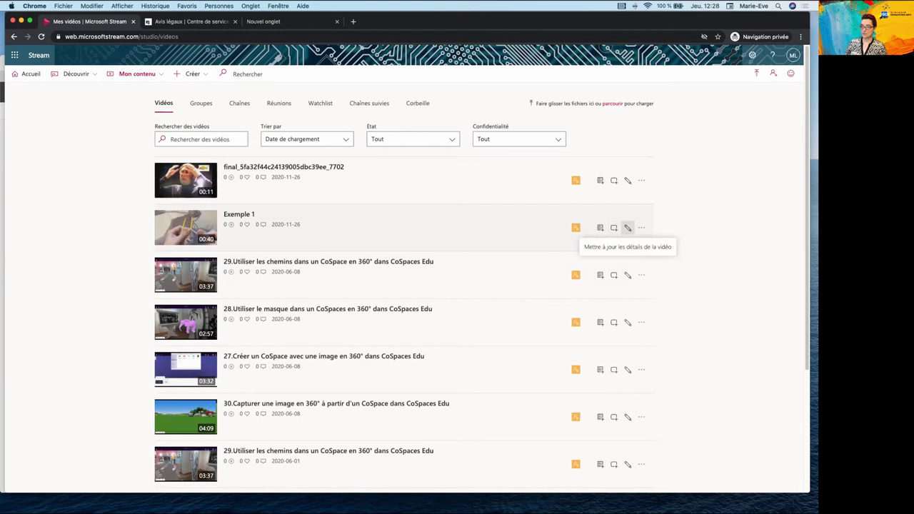
click(628, 227)
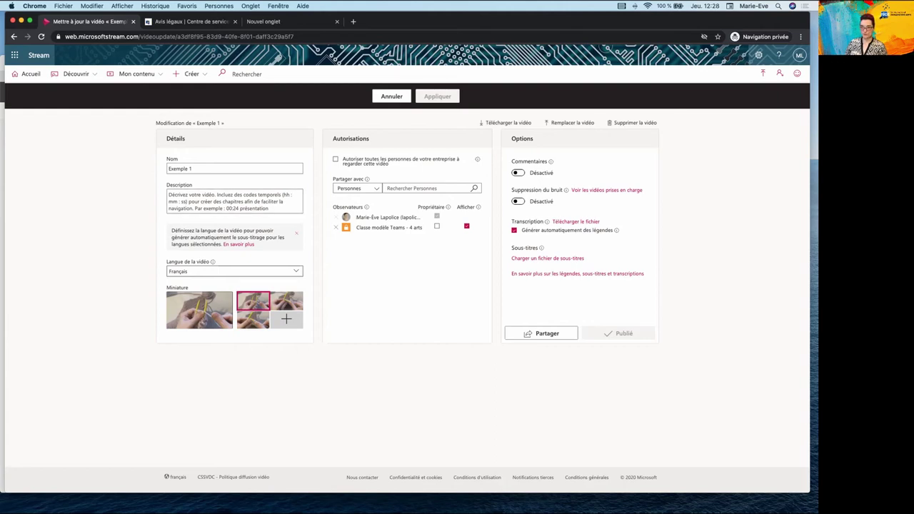
mouse_move(542, 248)
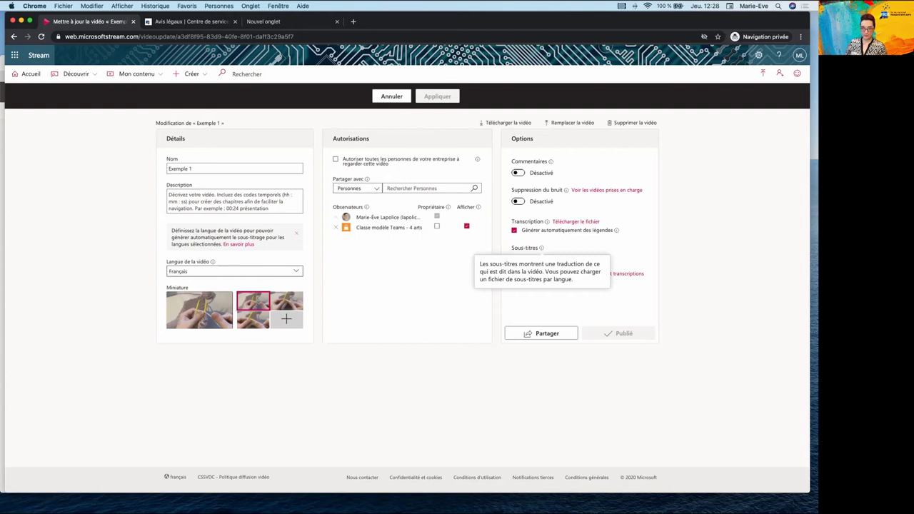
click(392, 96)
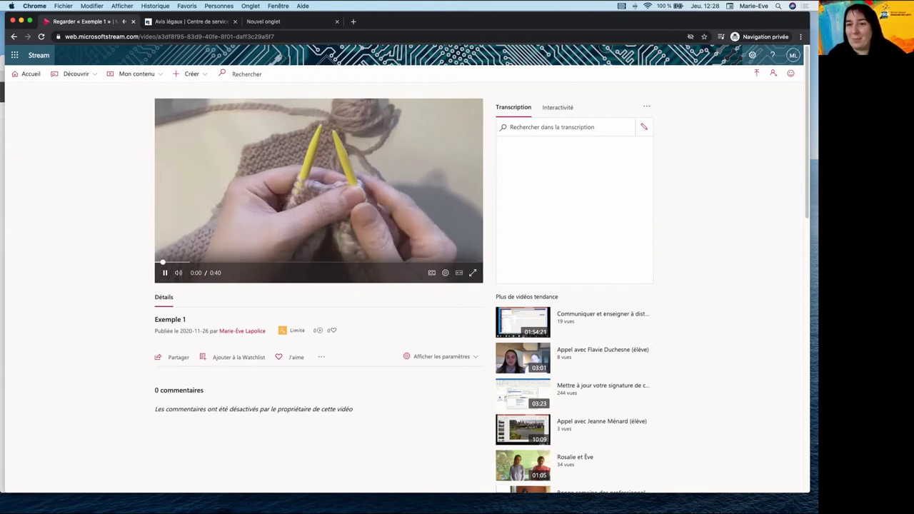
Pause the playback of Exemple 1, view its sharing window with the direct link, and close it
click(164, 273)
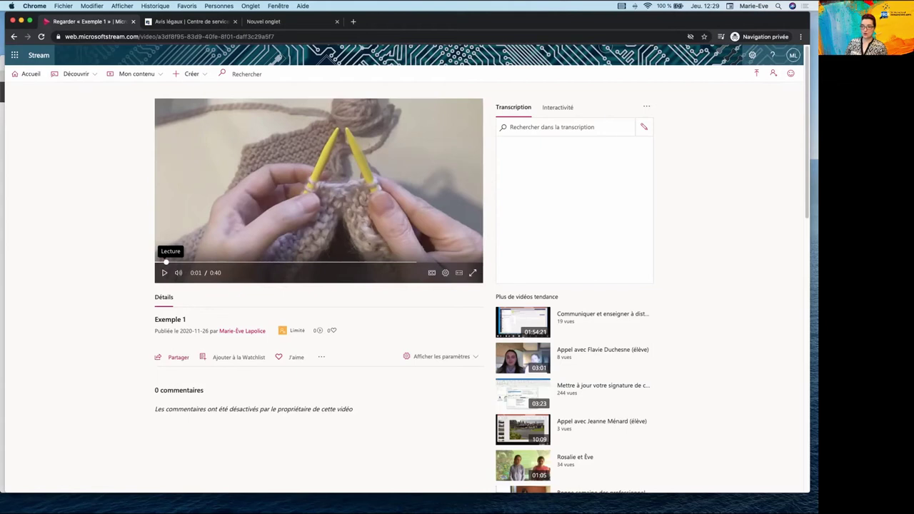
click(175, 357)
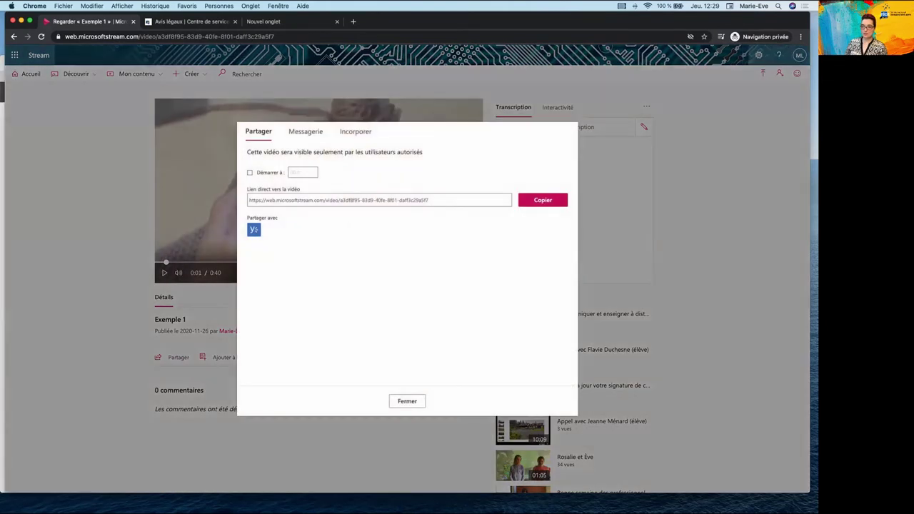
key(Tab)
key(Tab)
key(Return)
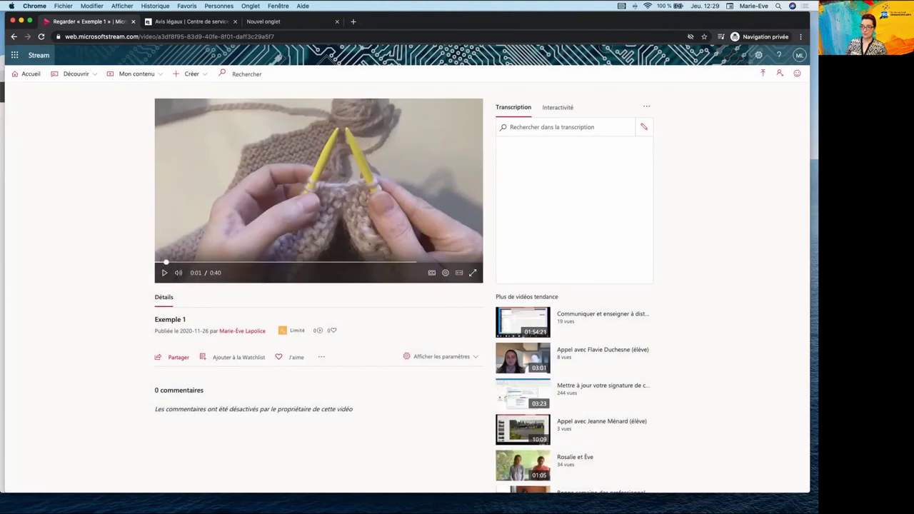
Try trimming Exemple 1 at its start and end to a length of about 00:19, and discard the trim
key(Tab)
key(Return)
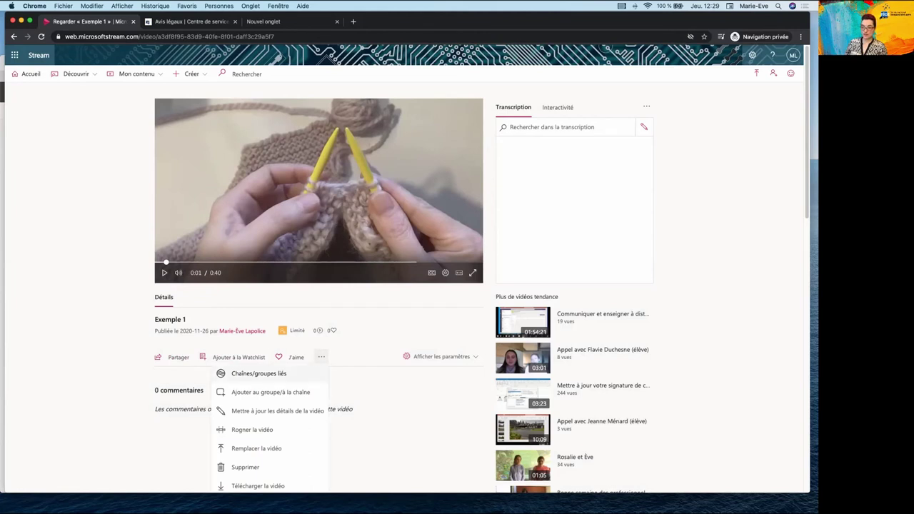
key(Down)
key(Down)
key(Down)
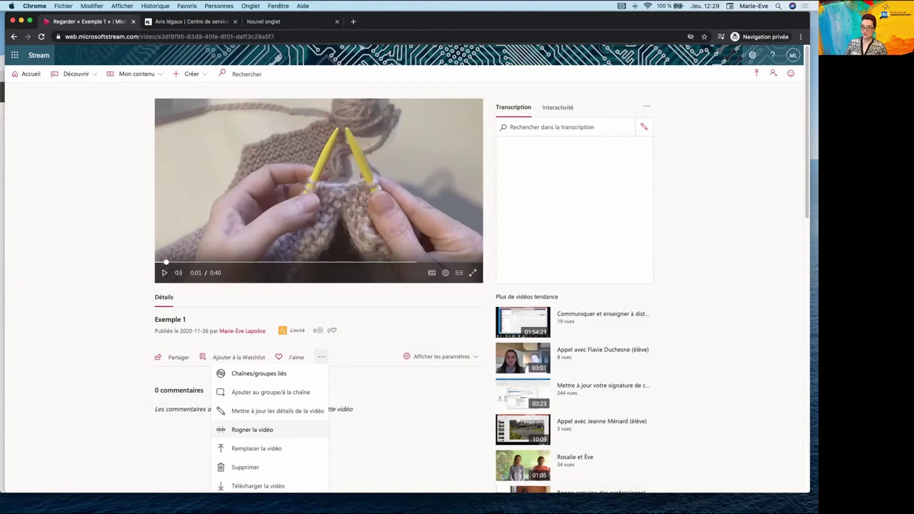
key(Return)
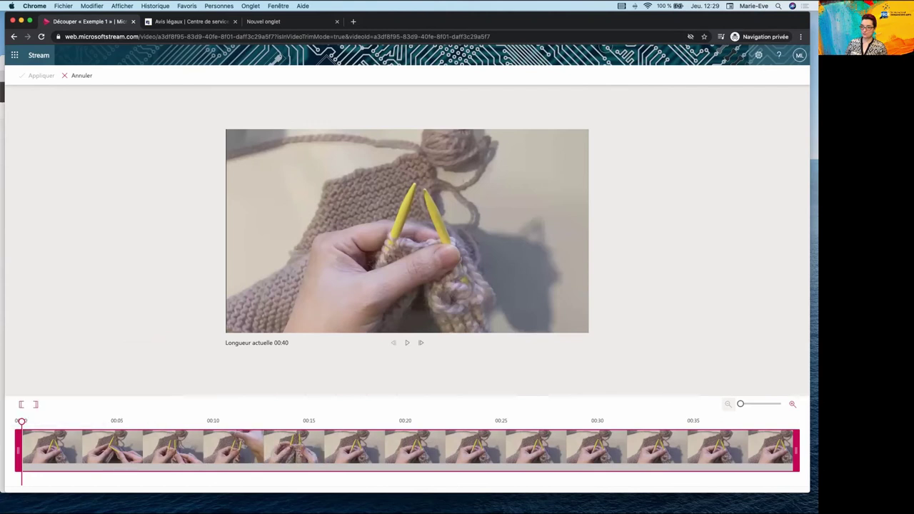
drag(18, 450, 162, 450)
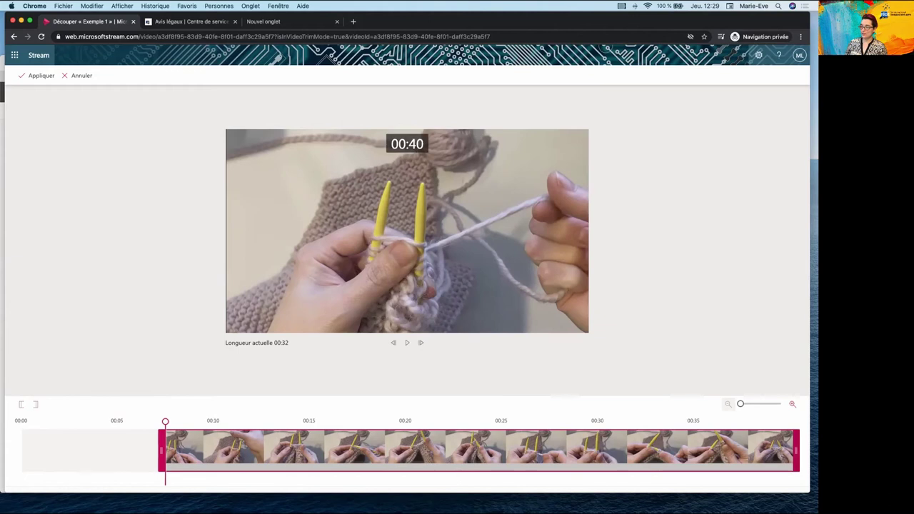
drag(797, 450, 536, 450)
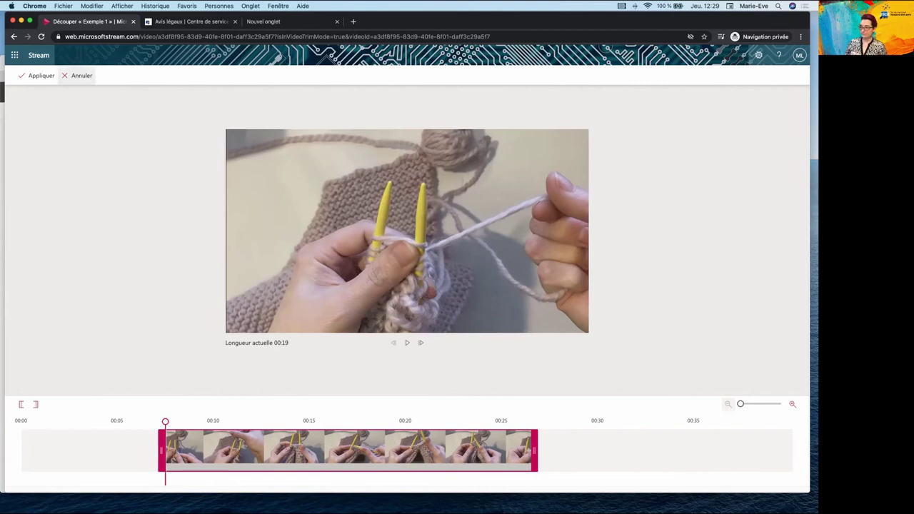
click(79, 75)
click(414, 300)
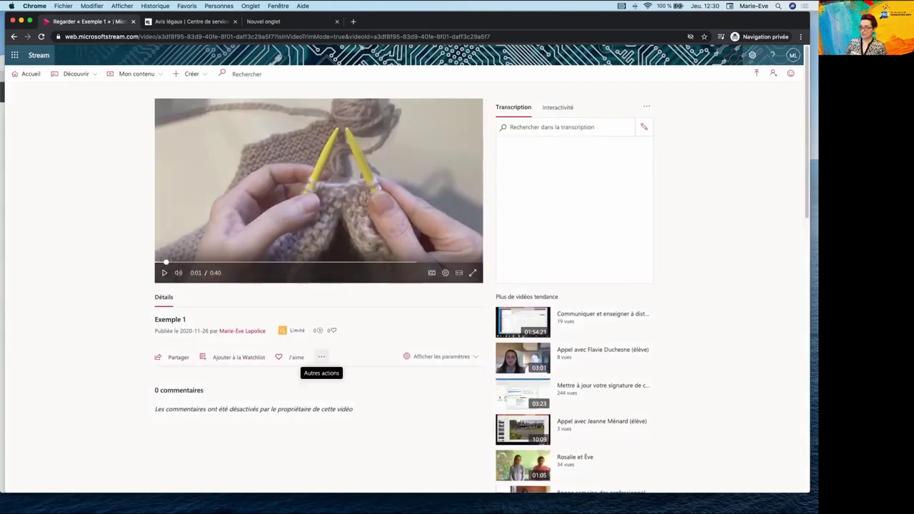
click(321, 357)
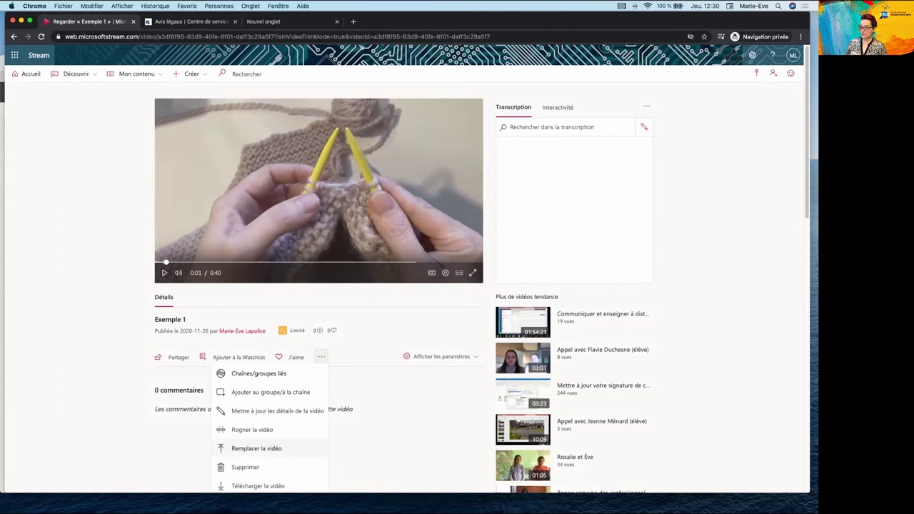
click(257, 448)
click(441, 356)
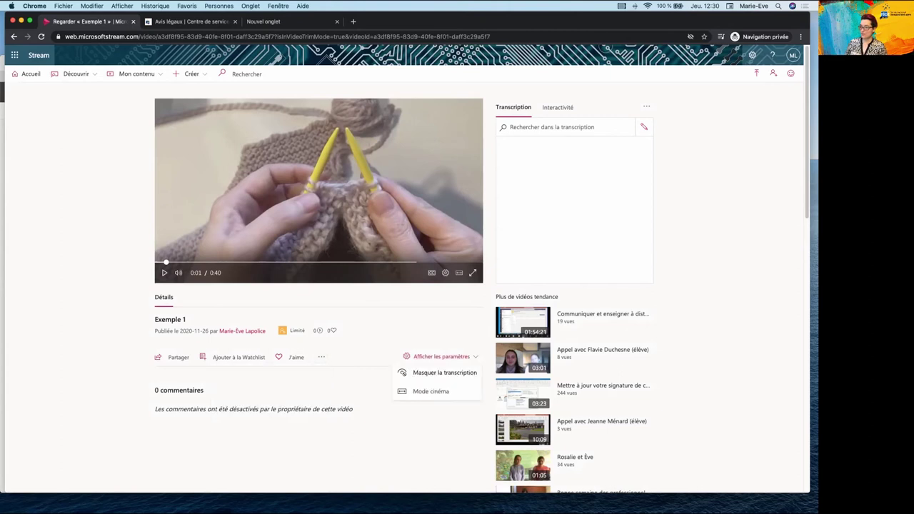
key(Escape)
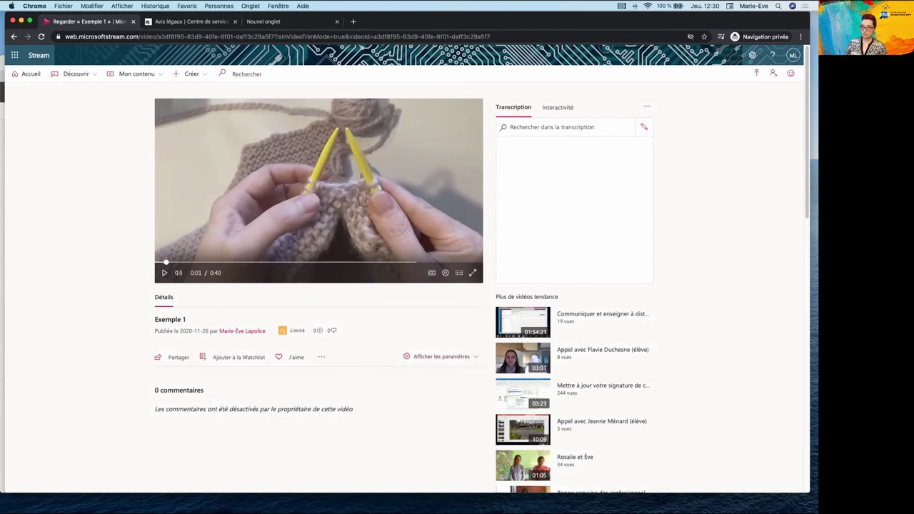
Start adding an interactive form to Exemple 1, try "test" as its URL, clear it and position the form at 0:08
click(557, 107)
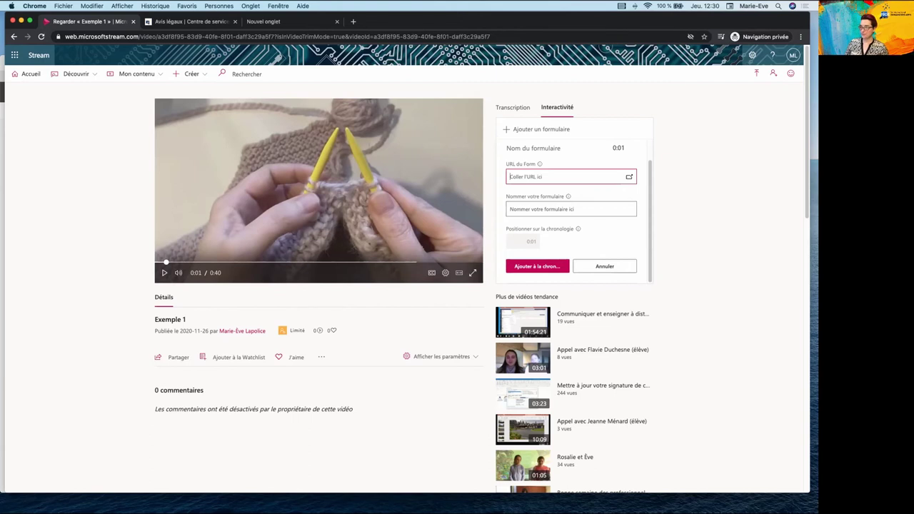
mouse_move(121, 500)
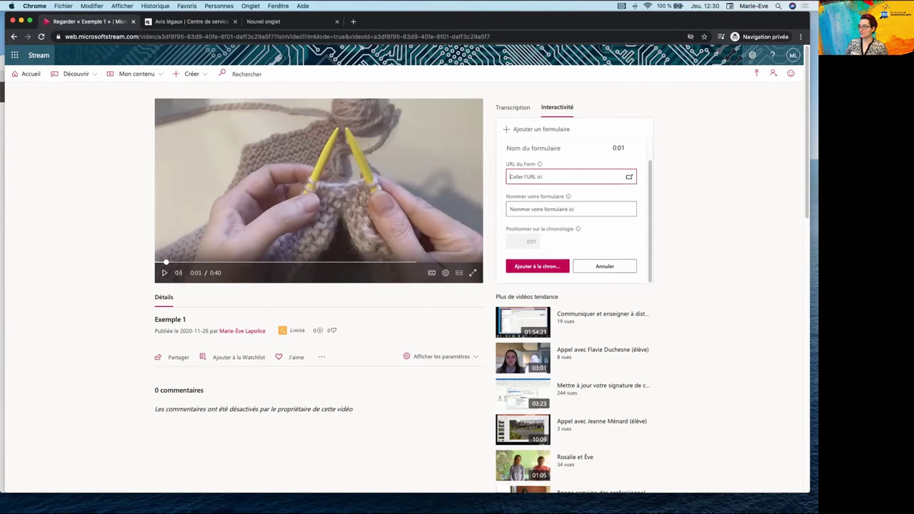
text(test)
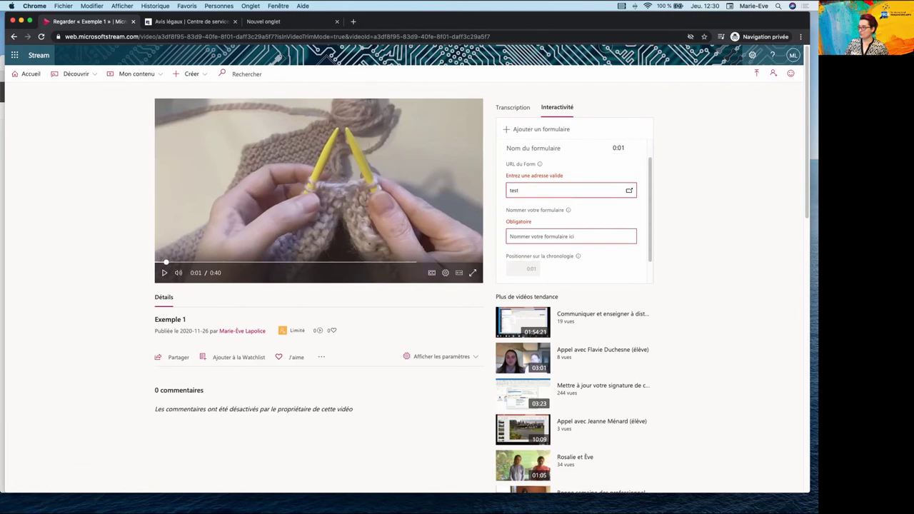
key(super+a)
key(BackSpace)
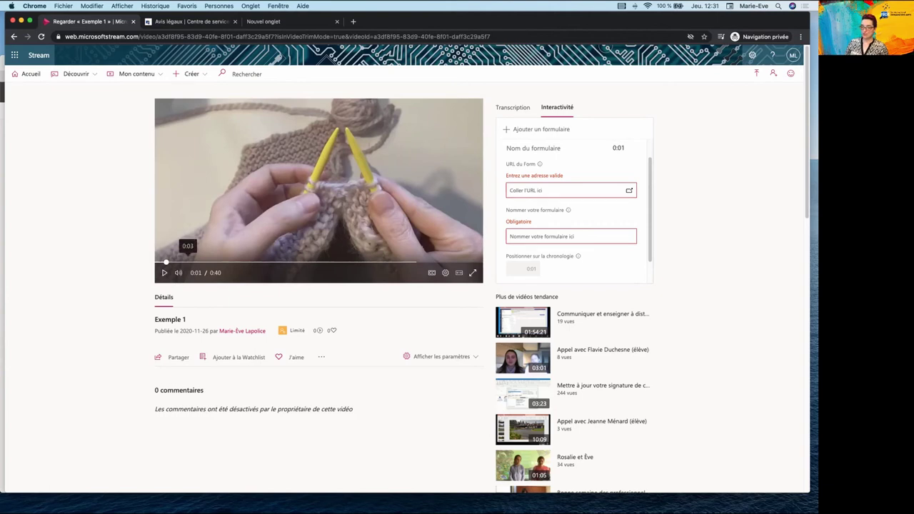
click(223, 262)
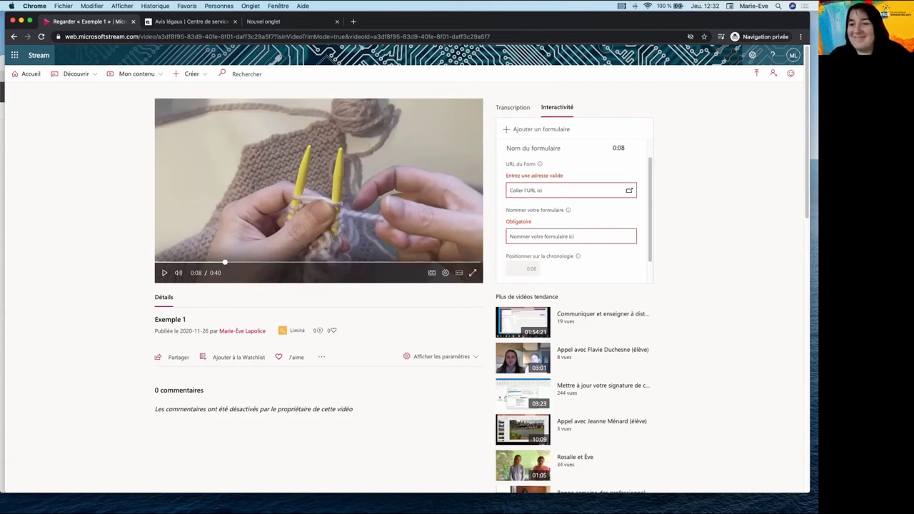
key(ctrl+Up)
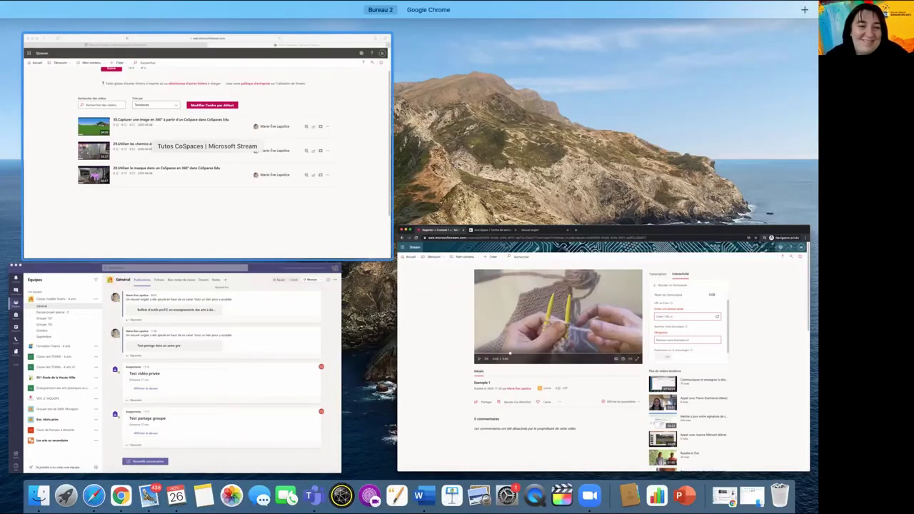
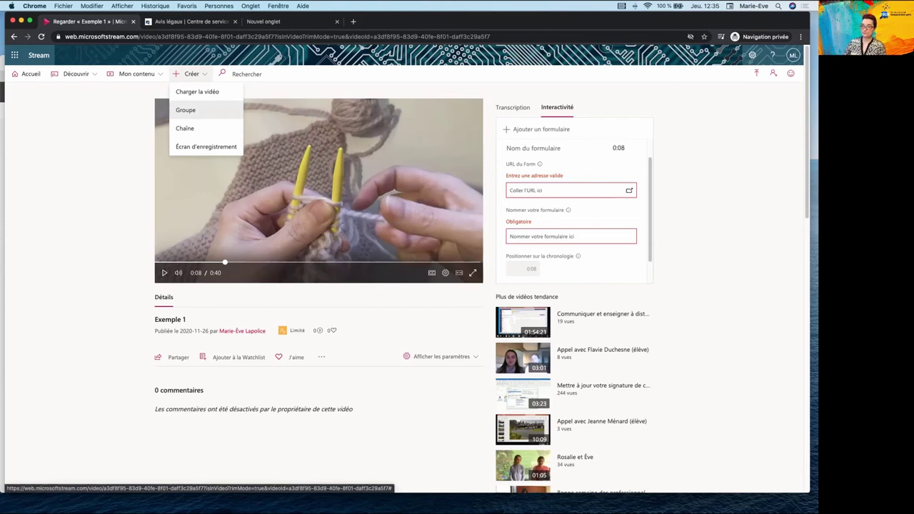
click(185, 110)
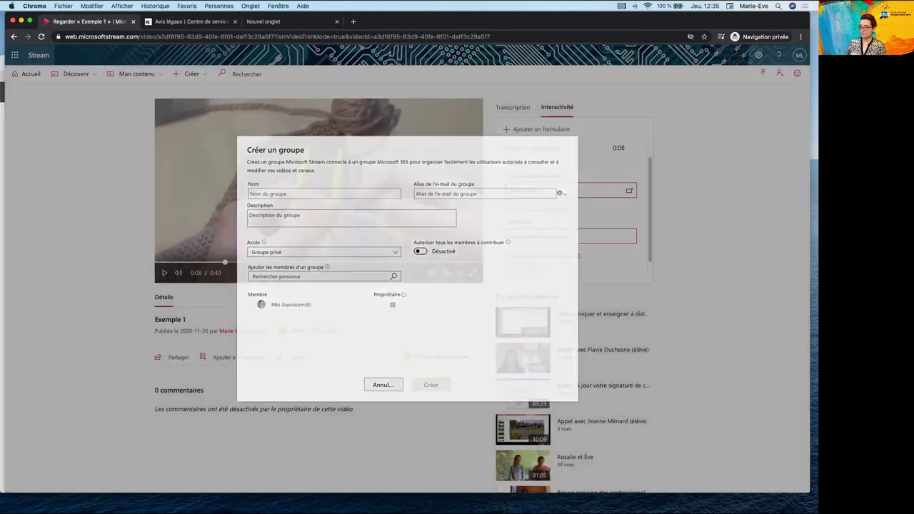
click(383, 385)
Open the Formation Teams - 4 arts group from my groups and show its channels
click(135, 73)
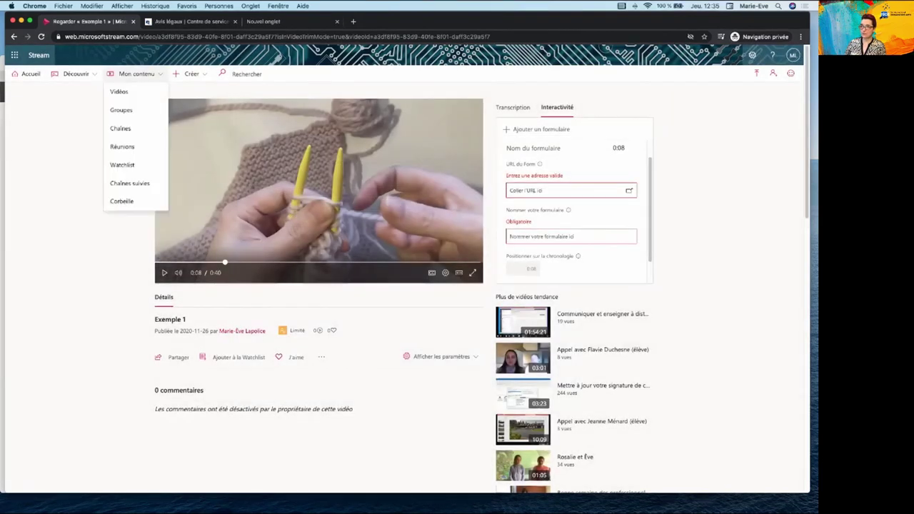
click(121, 110)
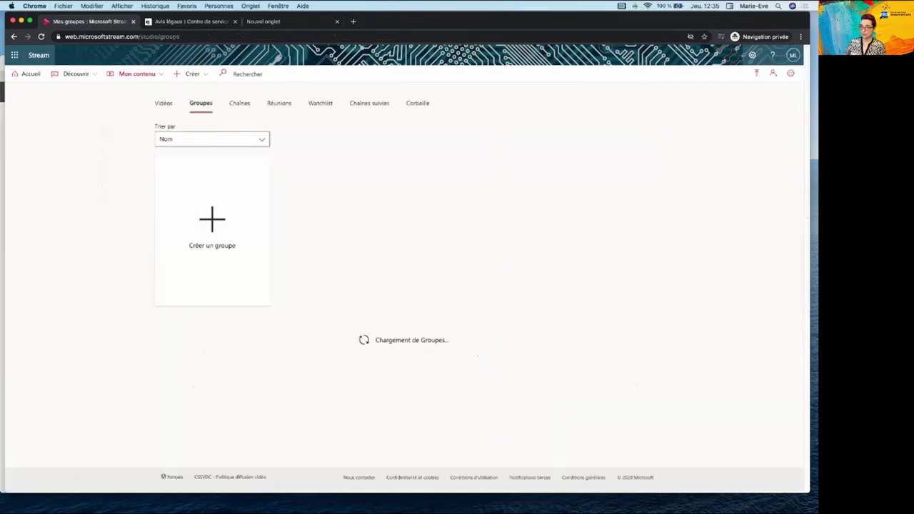
scroll(468, 307, down, 5)
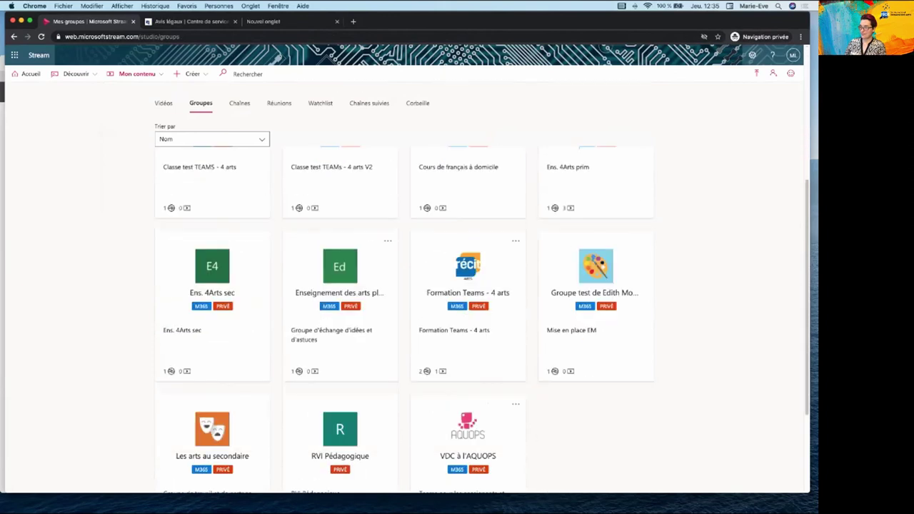
click(468, 286)
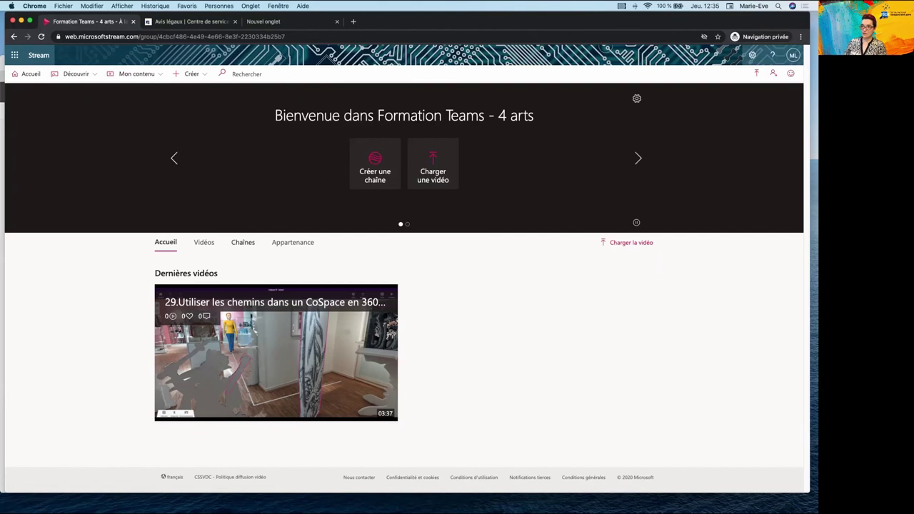
click(242, 242)
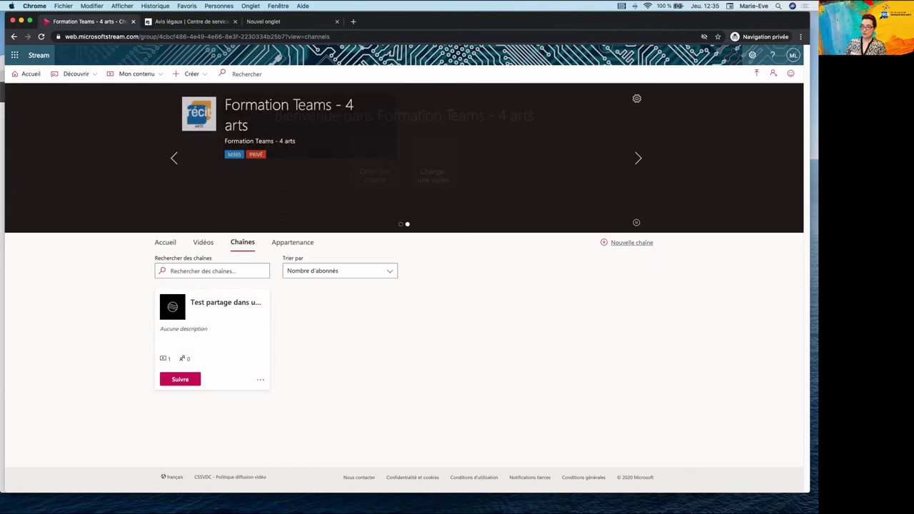
Create a group channel named Test de chaîne in Formation Teams - 4 arts, without a description
click(631, 243)
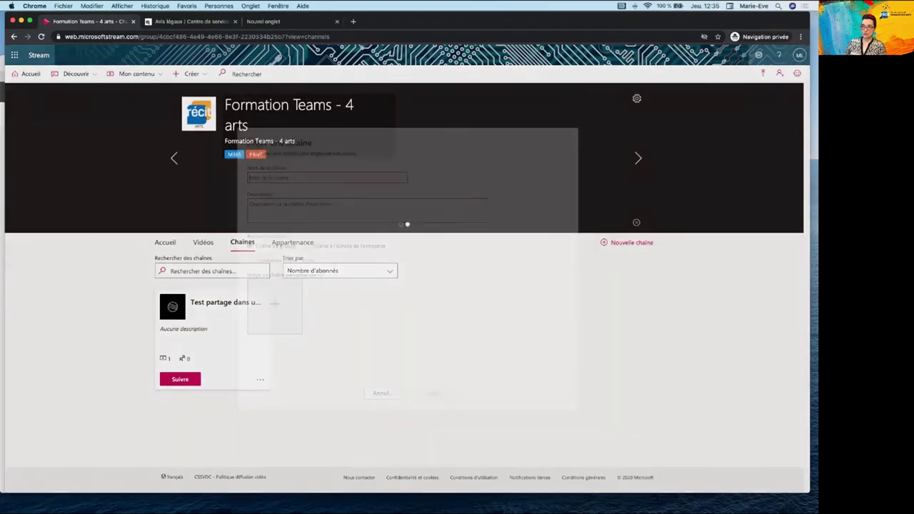
mouse_move(320, 275)
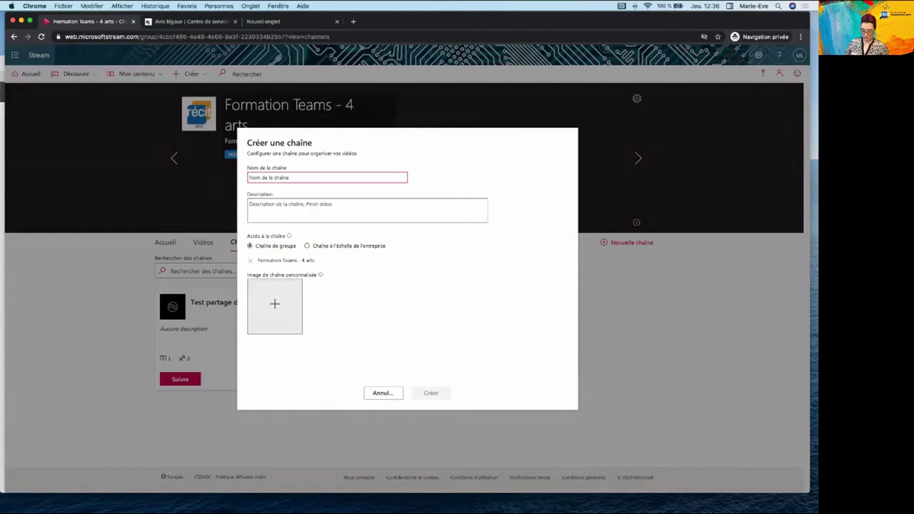
text(Test de ch)
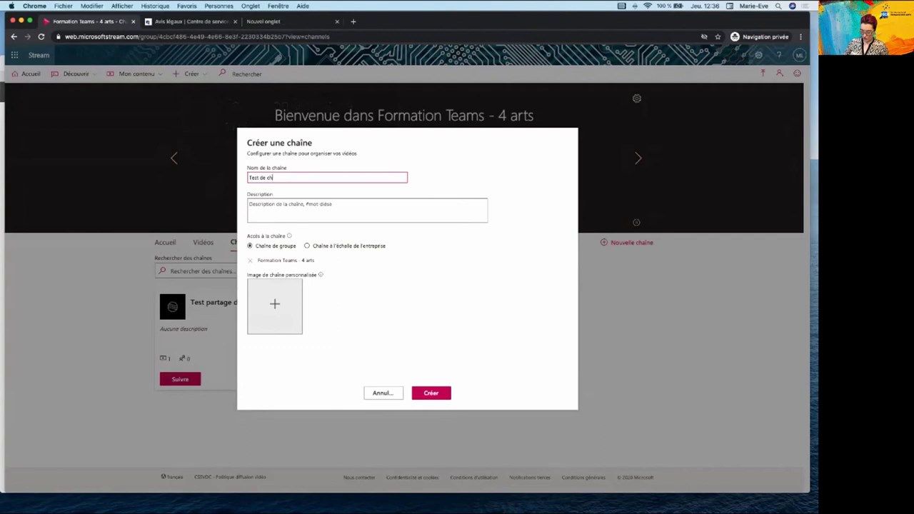
text(aîne)
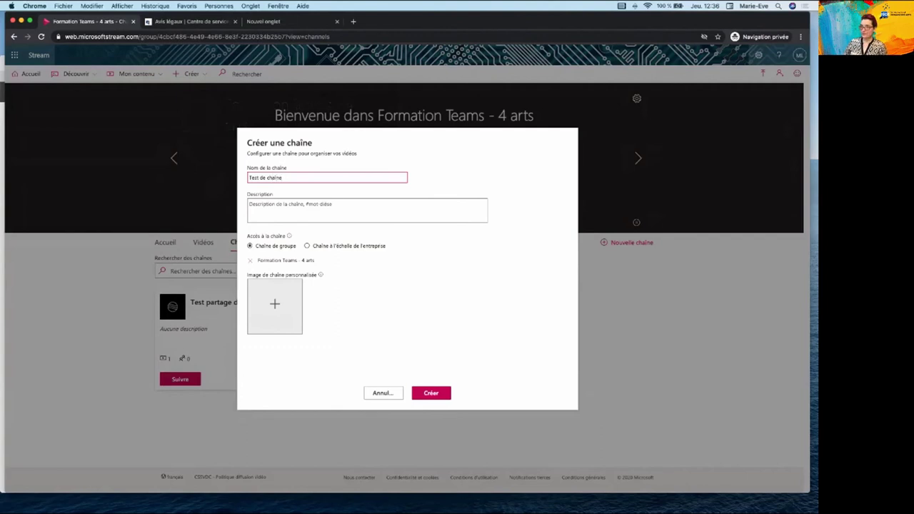
key(Tab)
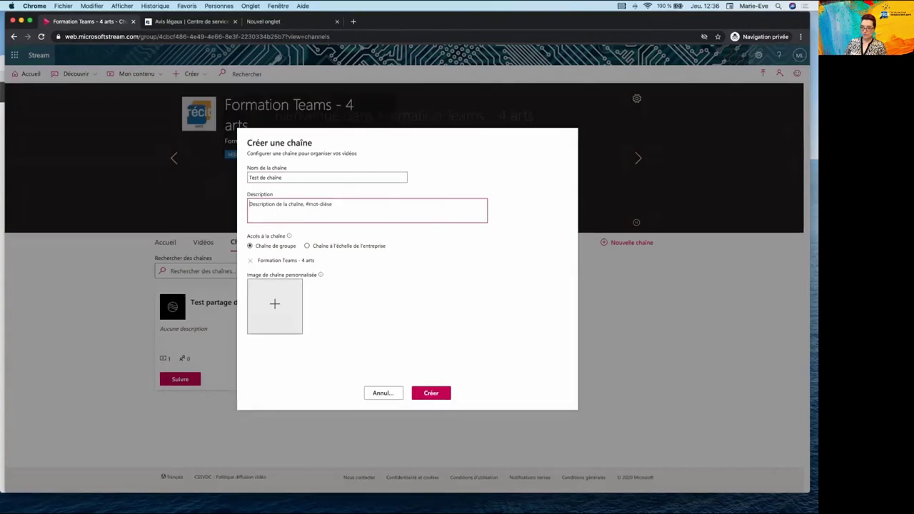
click(432, 393)
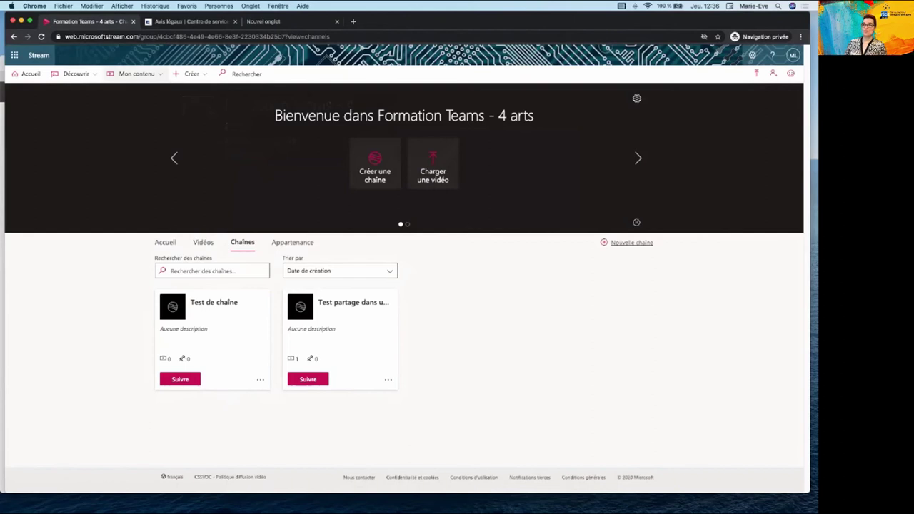
Open Exemple 1 from my videos, pause its playback and start updating the video's details
click(136, 74)
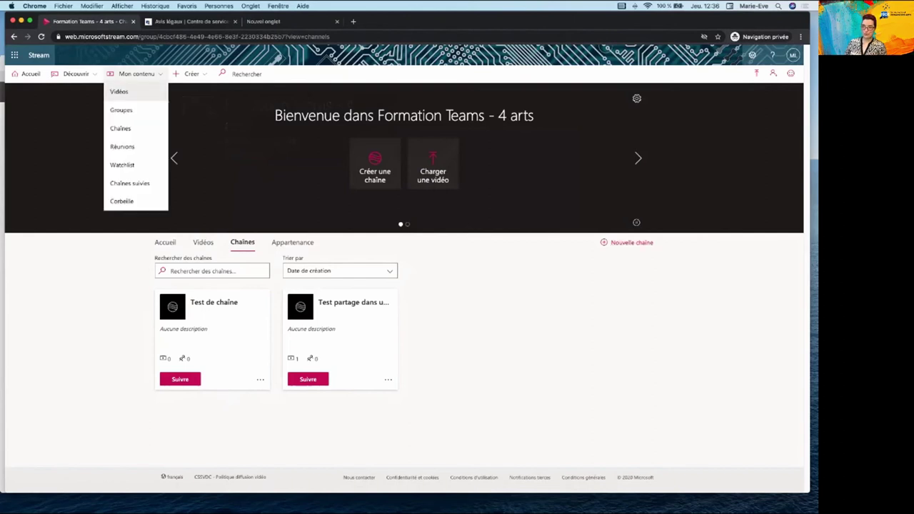
click(119, 90)
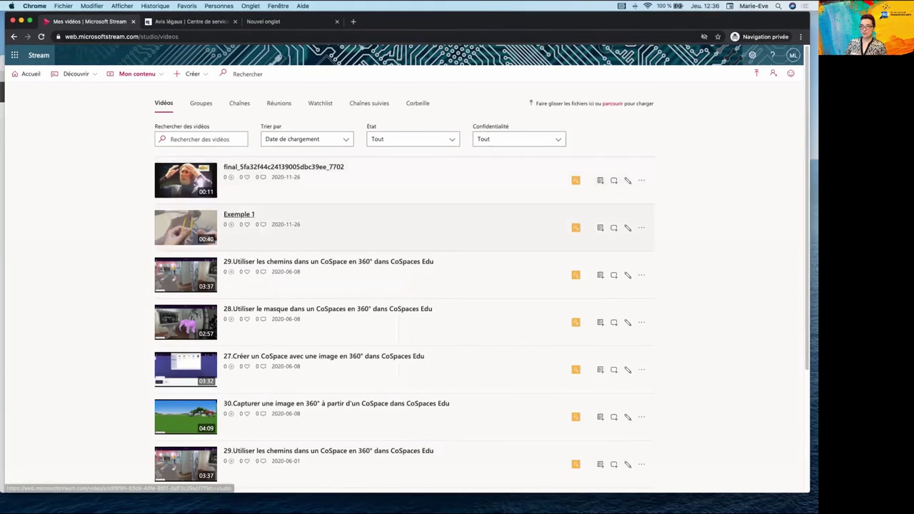
click(239, 215)
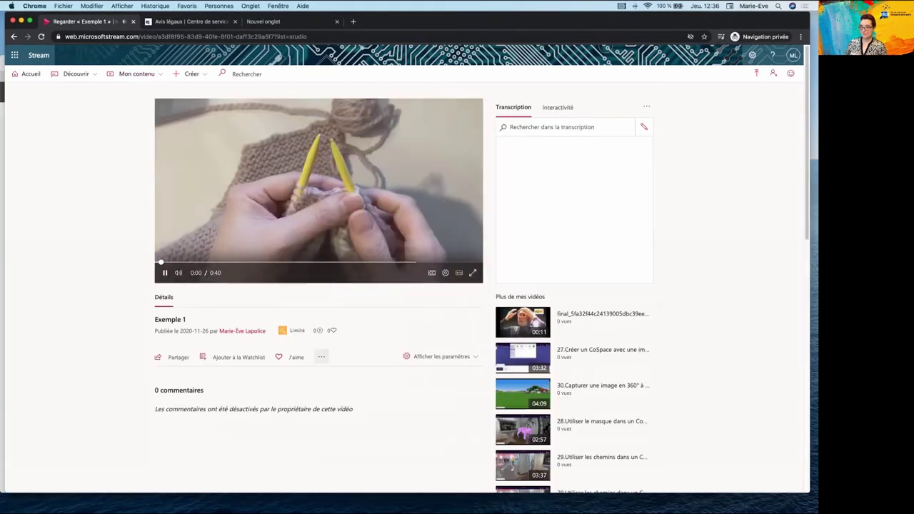
click(165, 272)
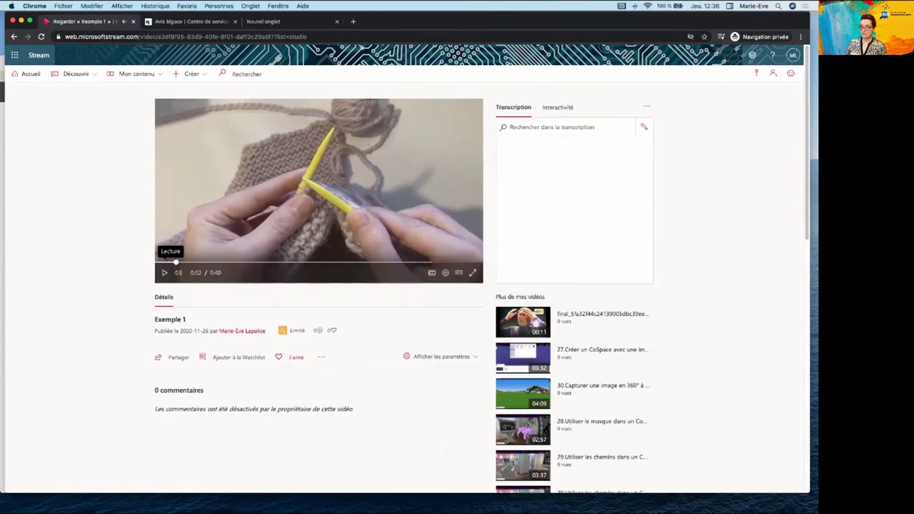
click(322, 356)
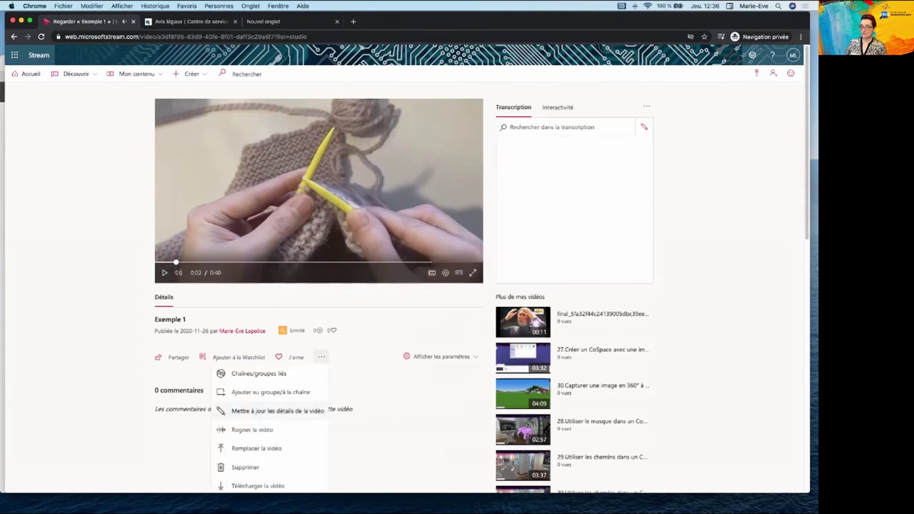
click(277, 411)
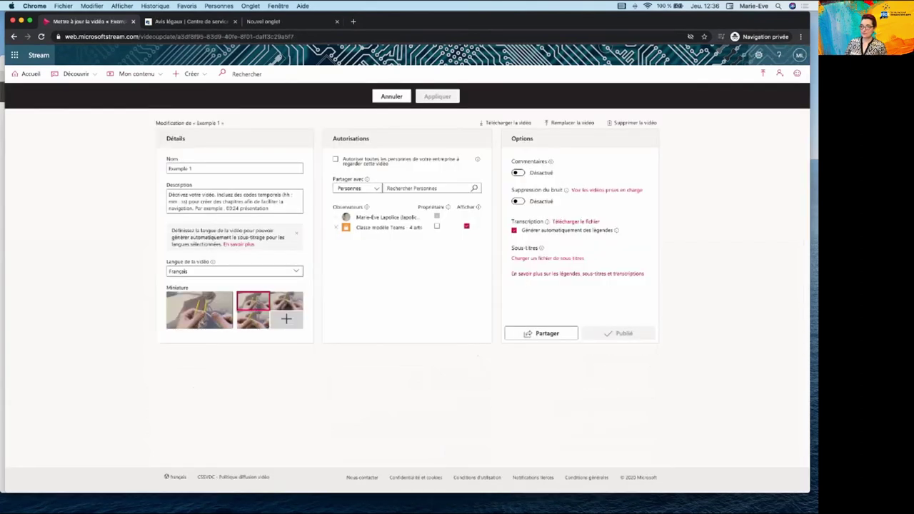
Share Exemple 1 with the Test de chaîne channel in the video's permissions and apply the change
click(357, 188)
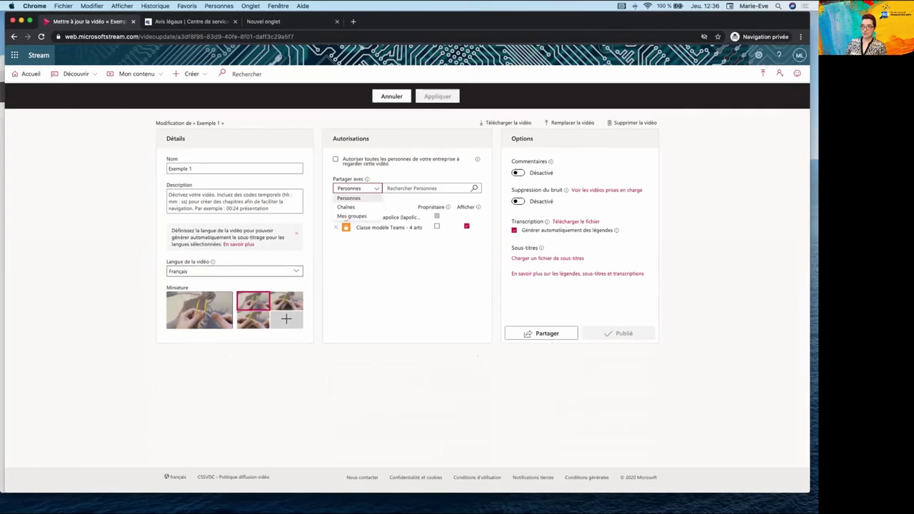
click(345, 206)
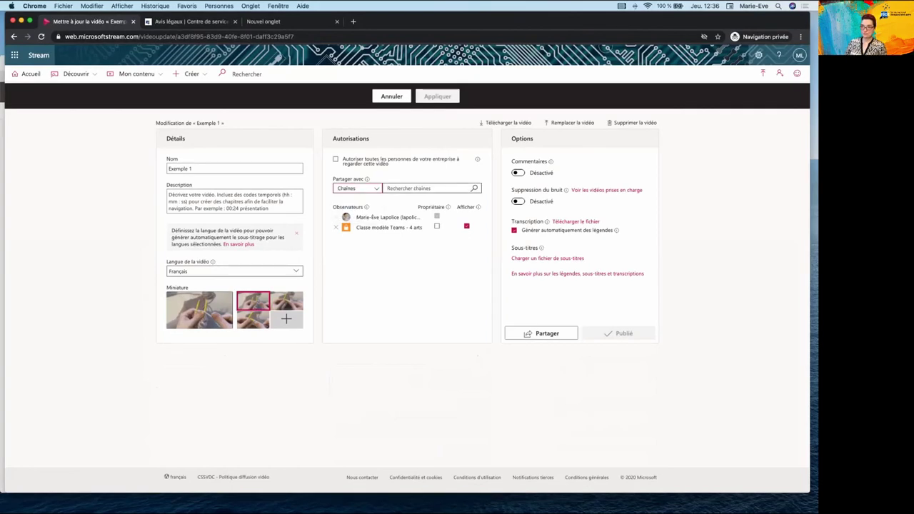
text(test)
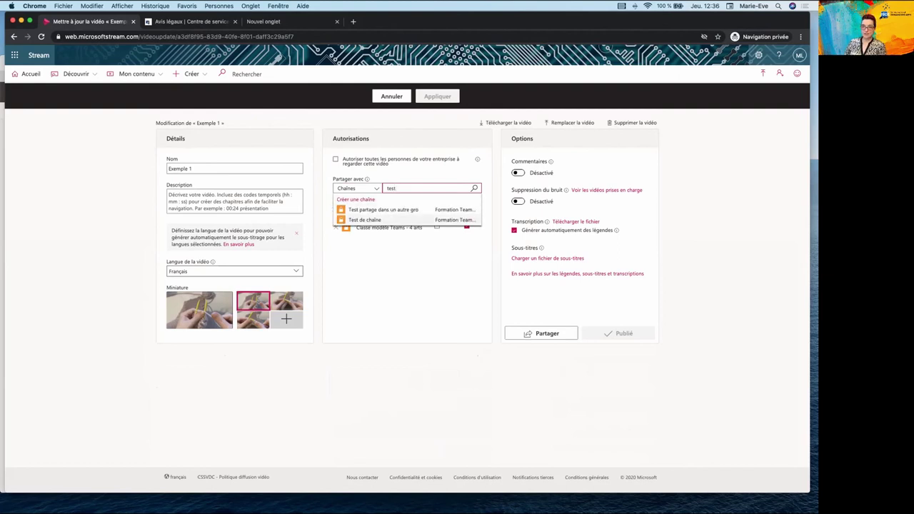
key(Return)
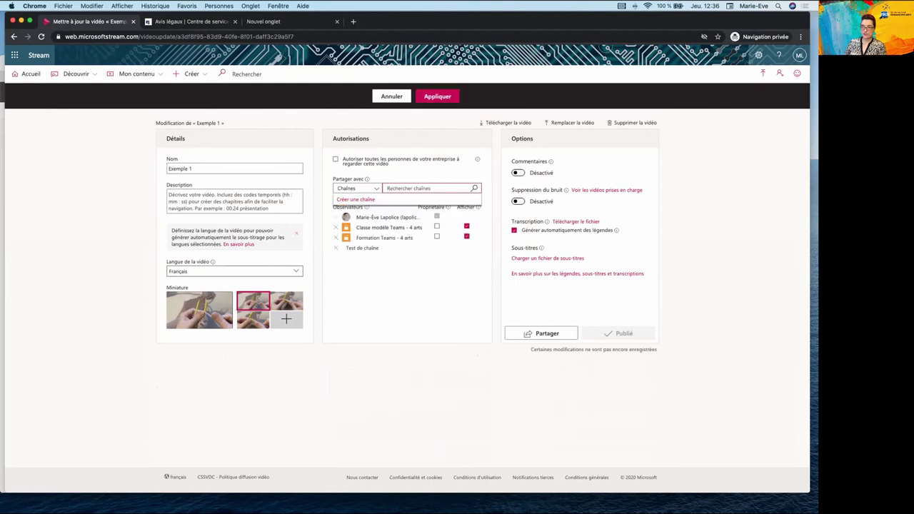
mouse_move(367, 179)
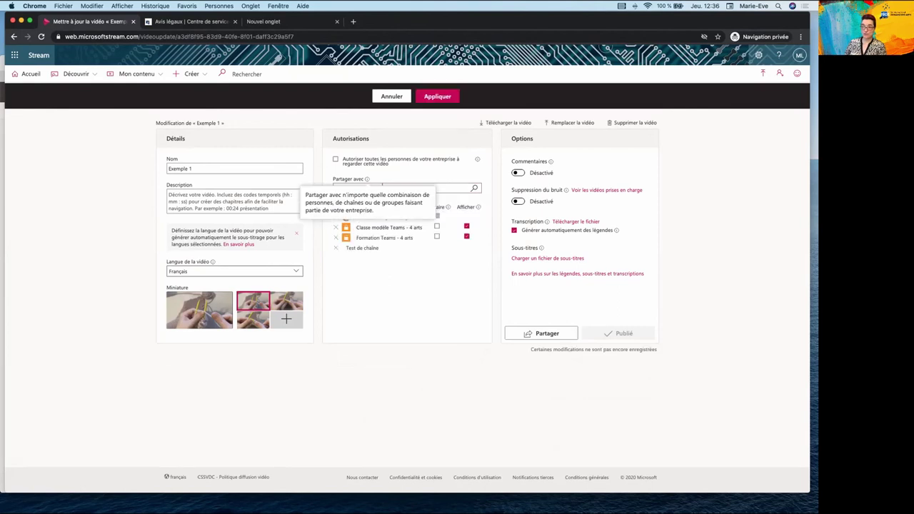
mouse_move(366, 207)
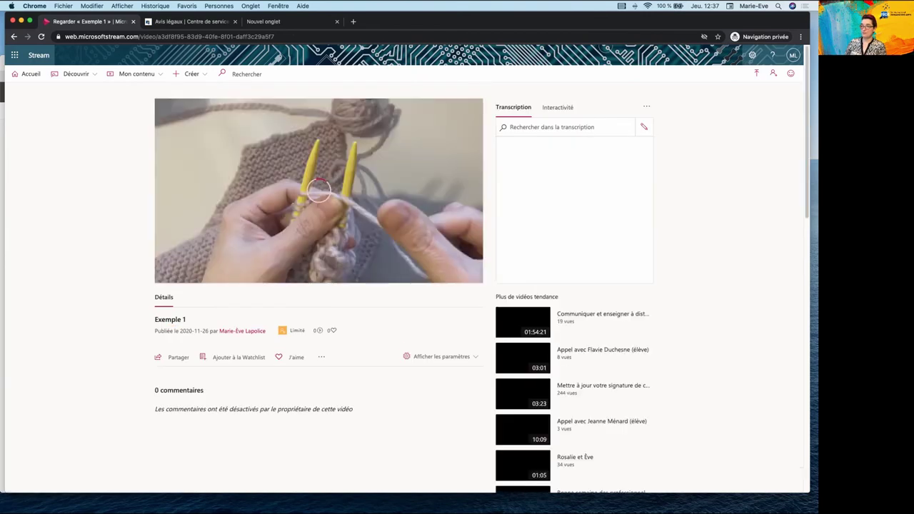
Open the Test de chaîne channel from my channels, view and select its direct sharing link, and close the sharing window
click(136, 74)
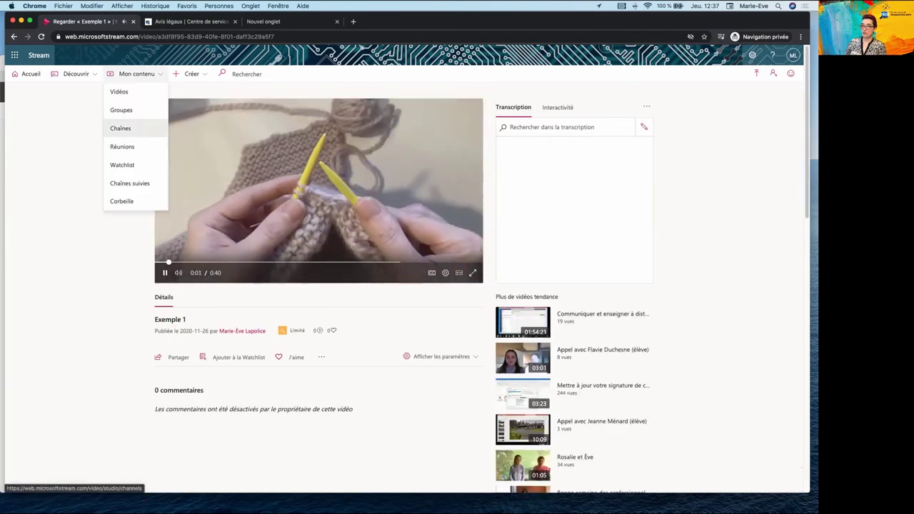
click(119, 126)
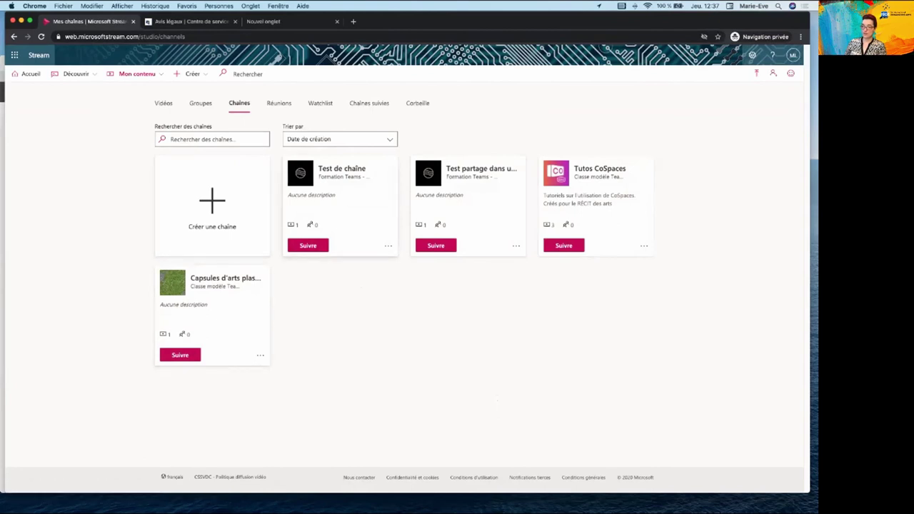
click(342, 169)
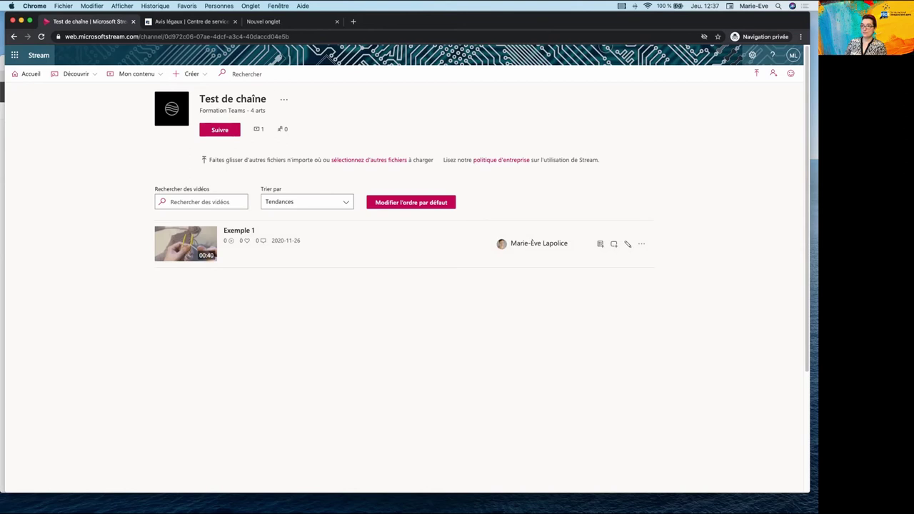
click(284, 100)
click(236, 135)
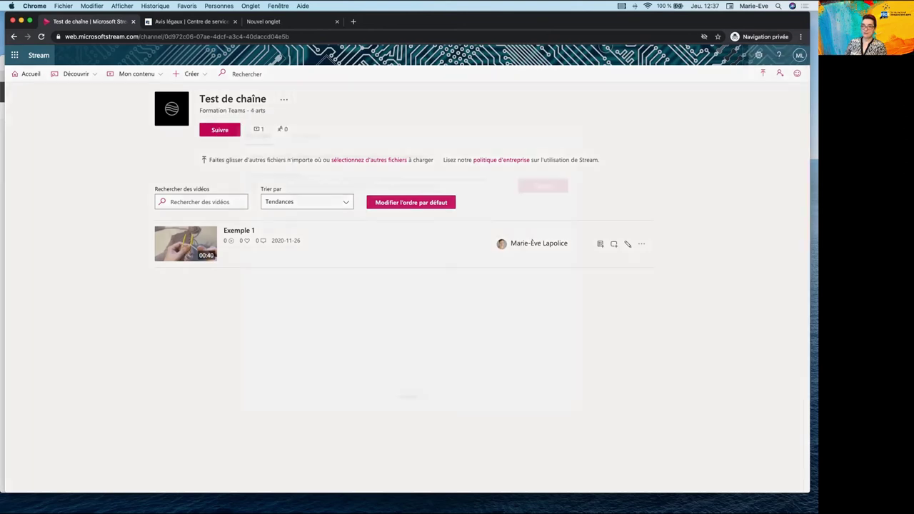
drag(250, 186, 440, 186)
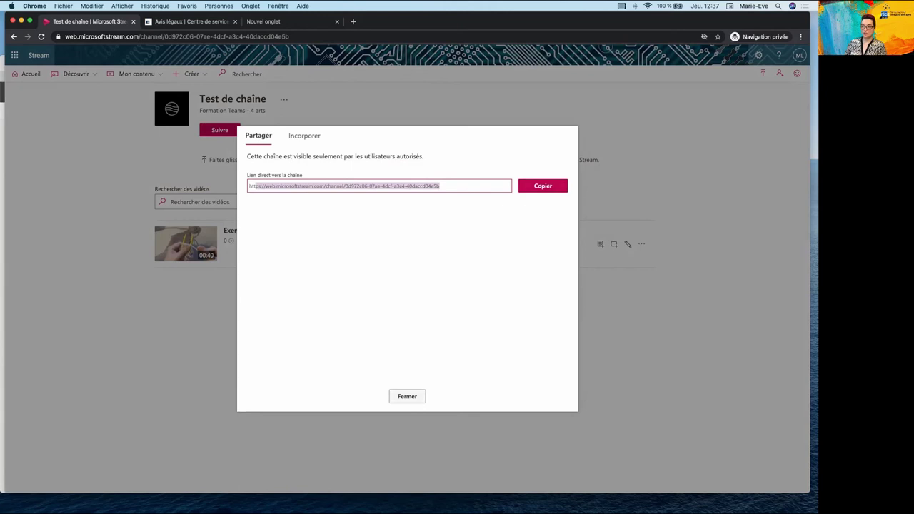
click(407, 396)
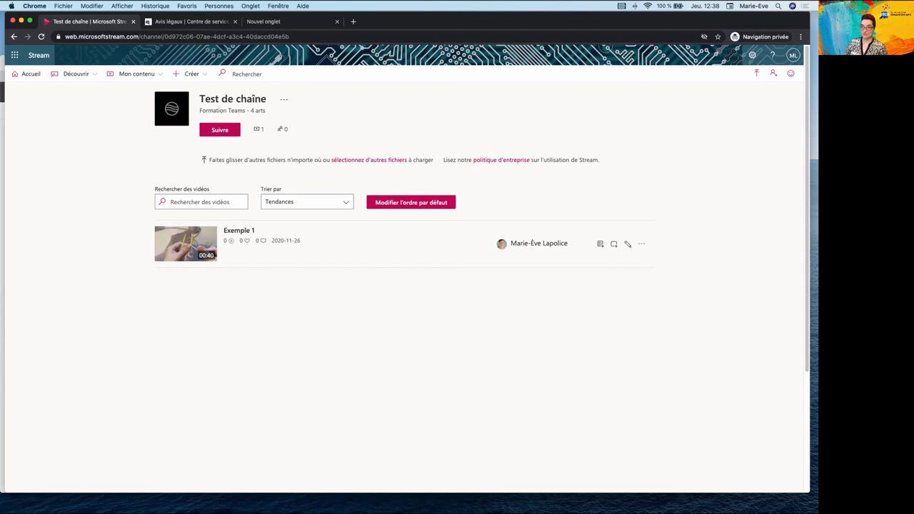
Create a company-wide channel named Test chaîne d'entreprise, without a description or custom image
click(189, 74)
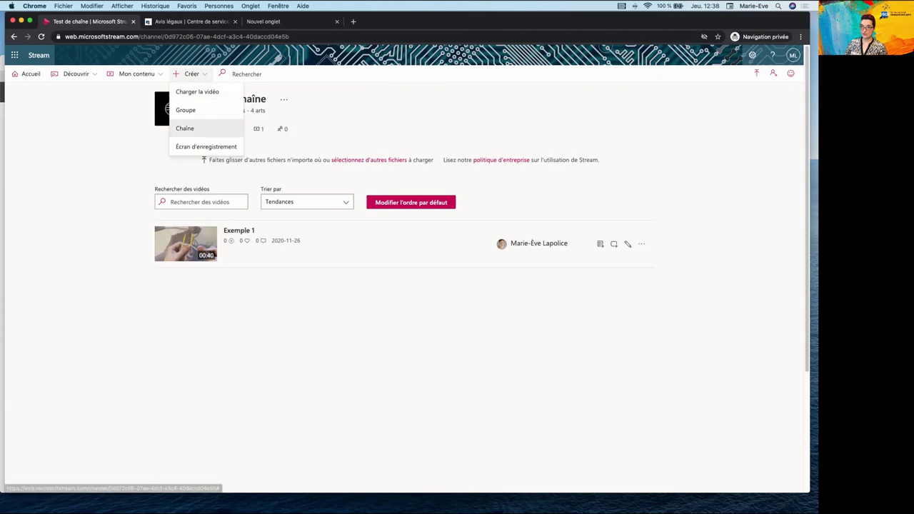
click(185, 128)
text(Test c)
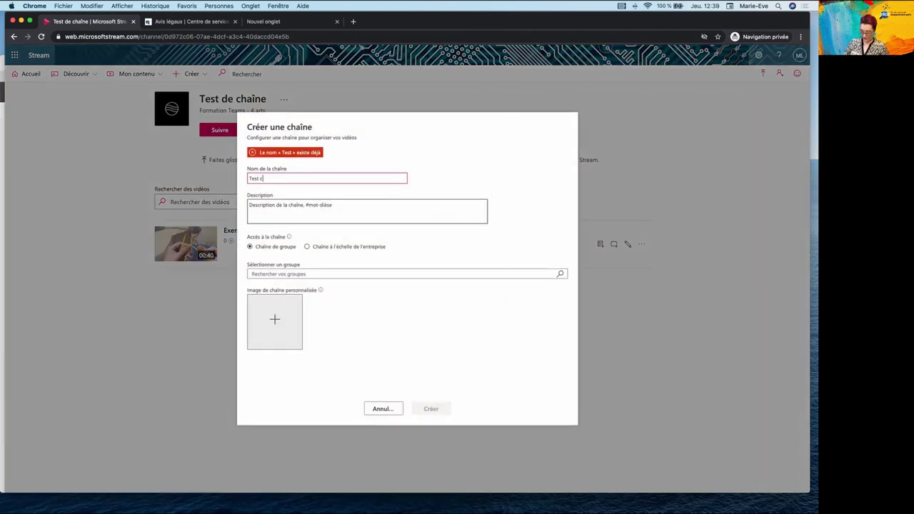
text(haîne d'entreprise)
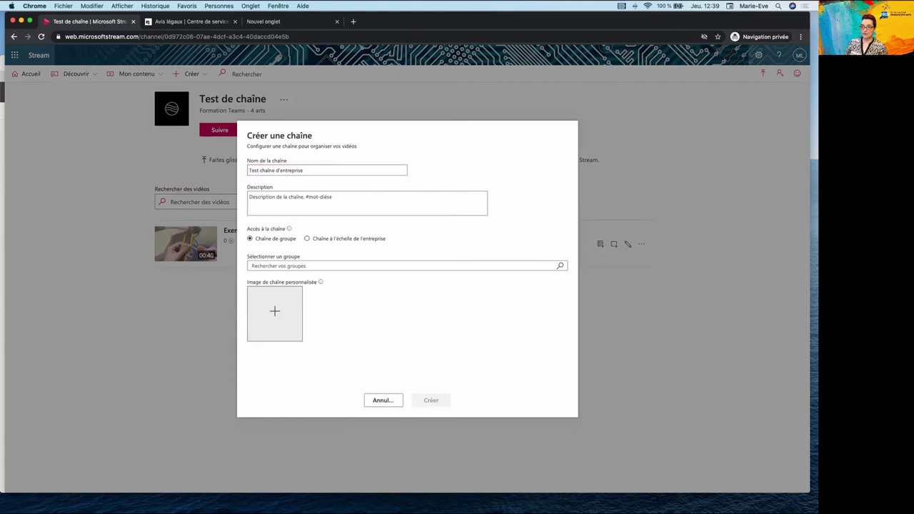
click(307, 238)
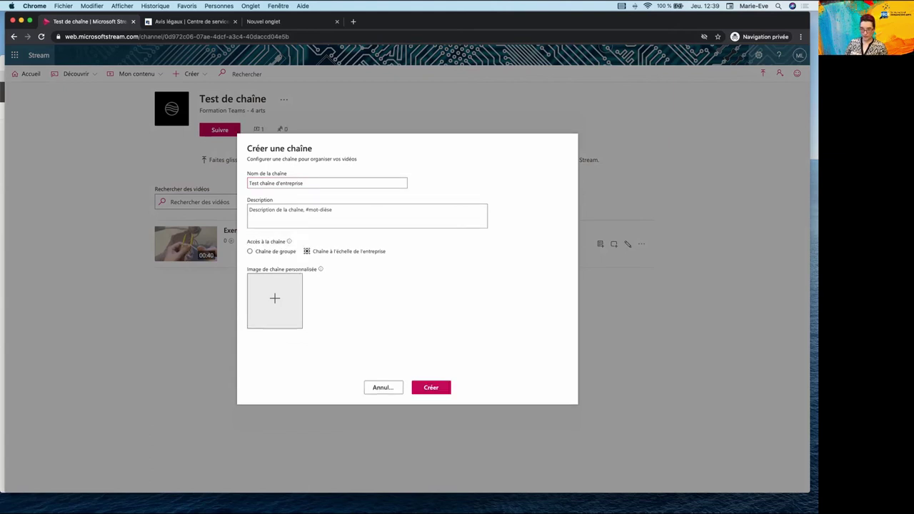
click(430, 387)
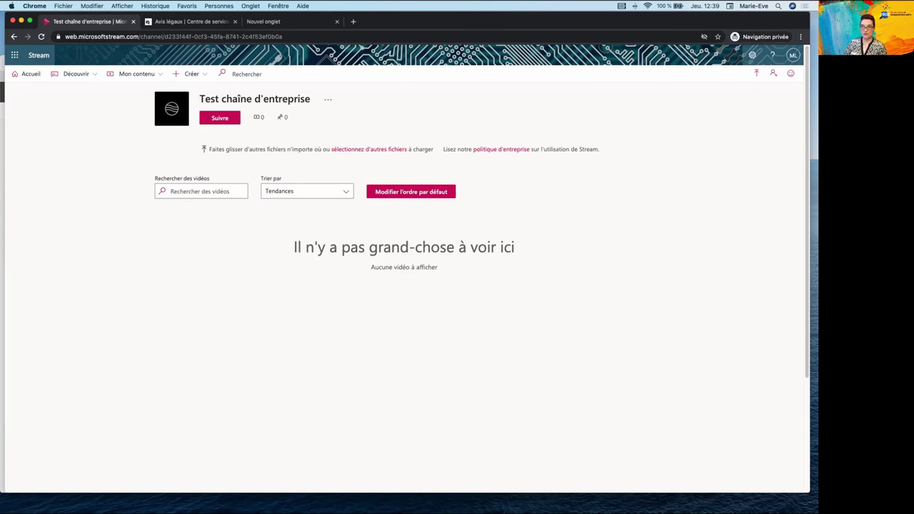
View the direct sharing link of the Test chaîne d'entreprise channel and close the sharing window
click(328, 99)
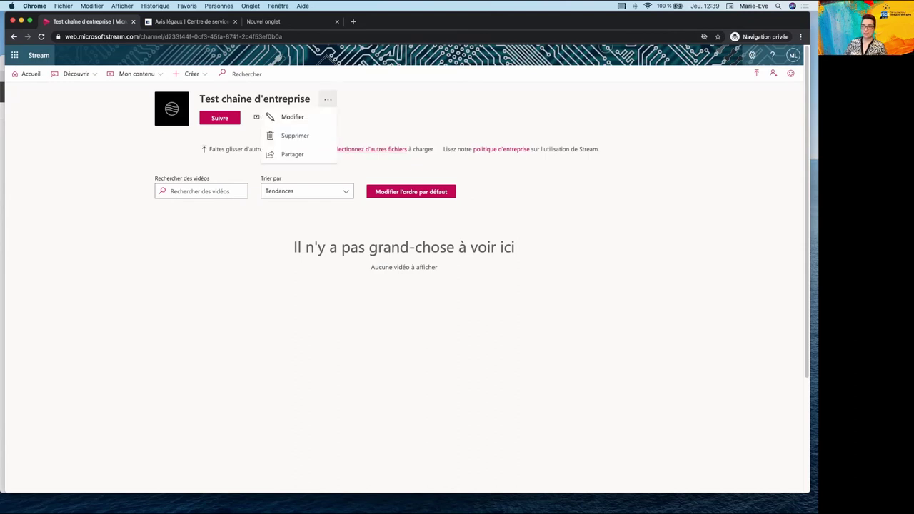
click(297, 153)
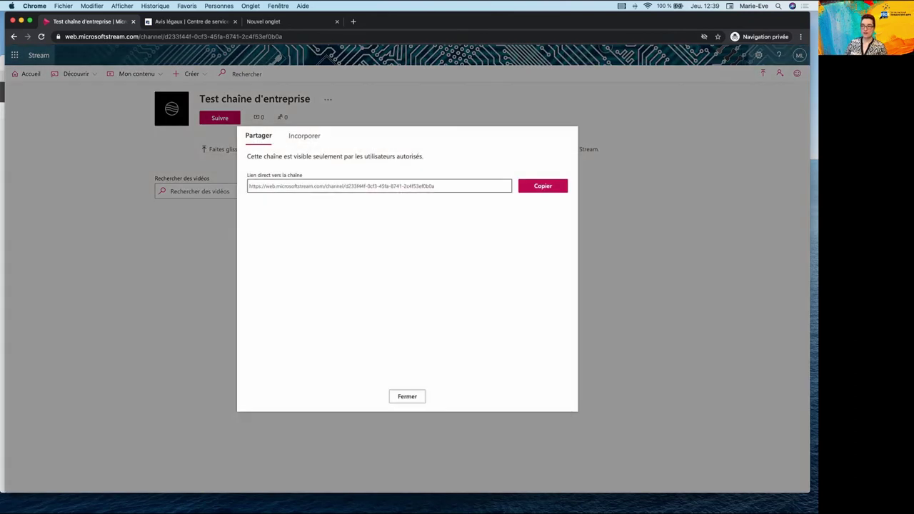
click(407, 397)
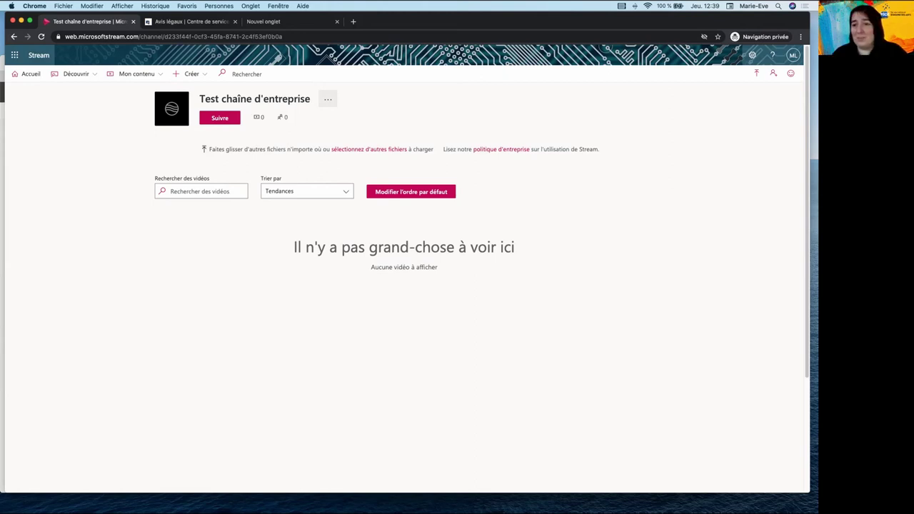
key(ctrl+Up)
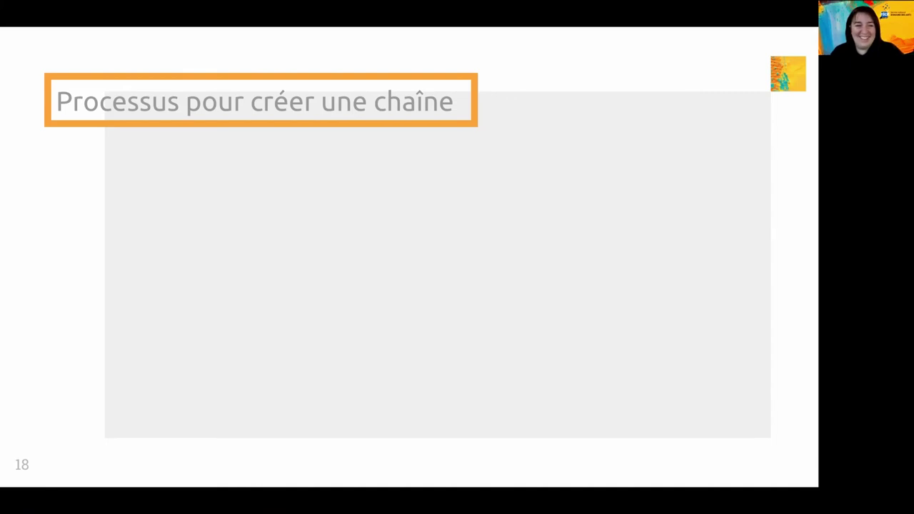
key(Right)
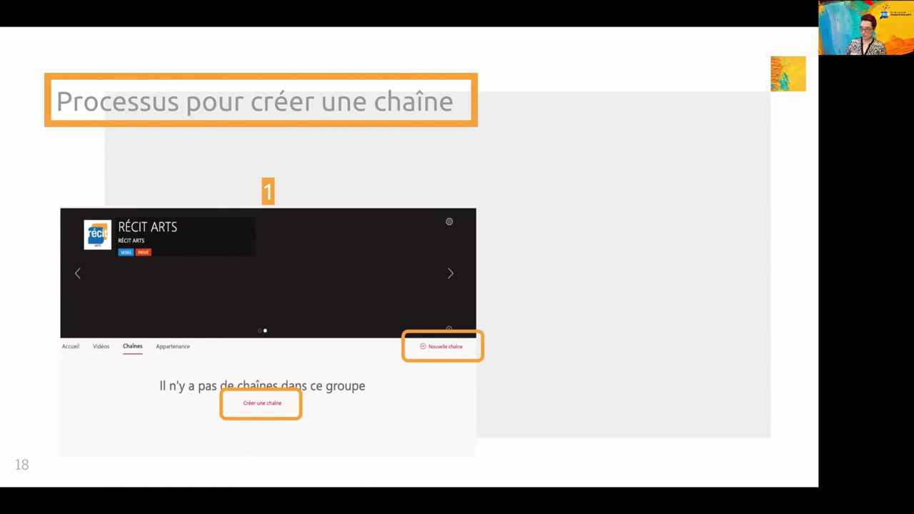
key(Right)
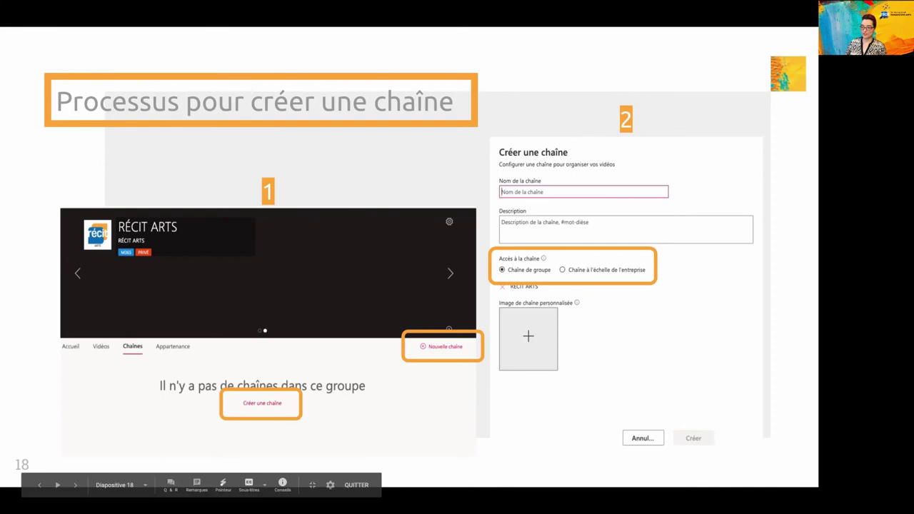
key(Right)
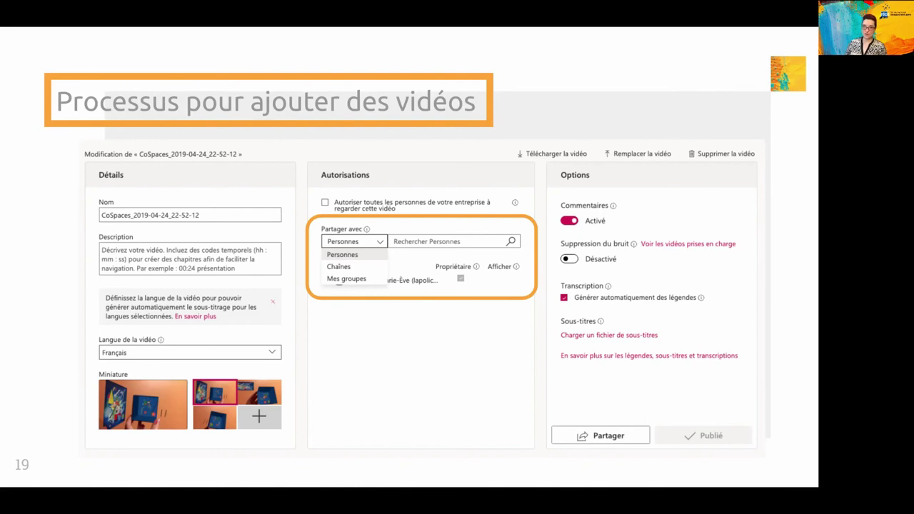
key(Right)
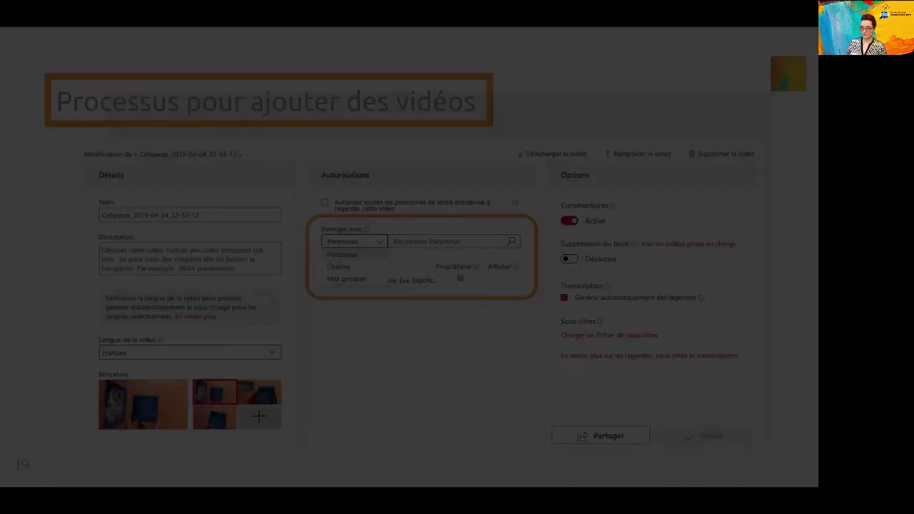
key(Right)
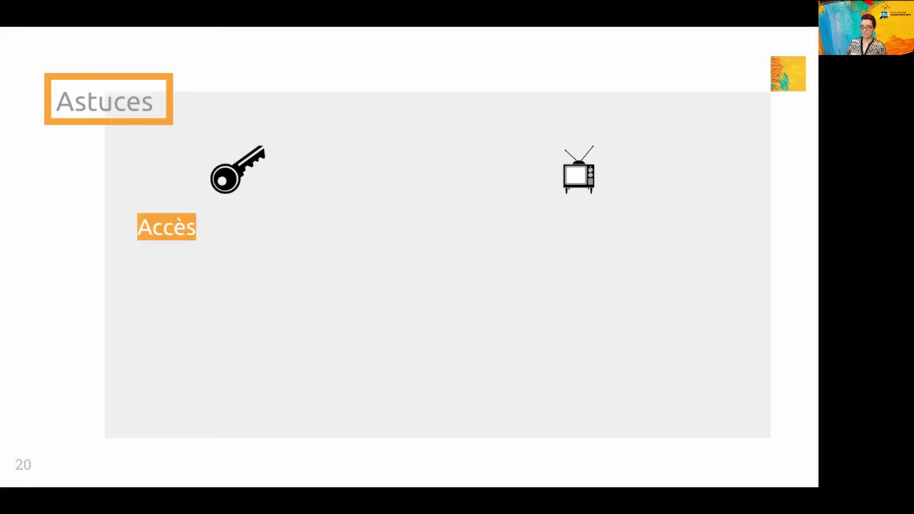